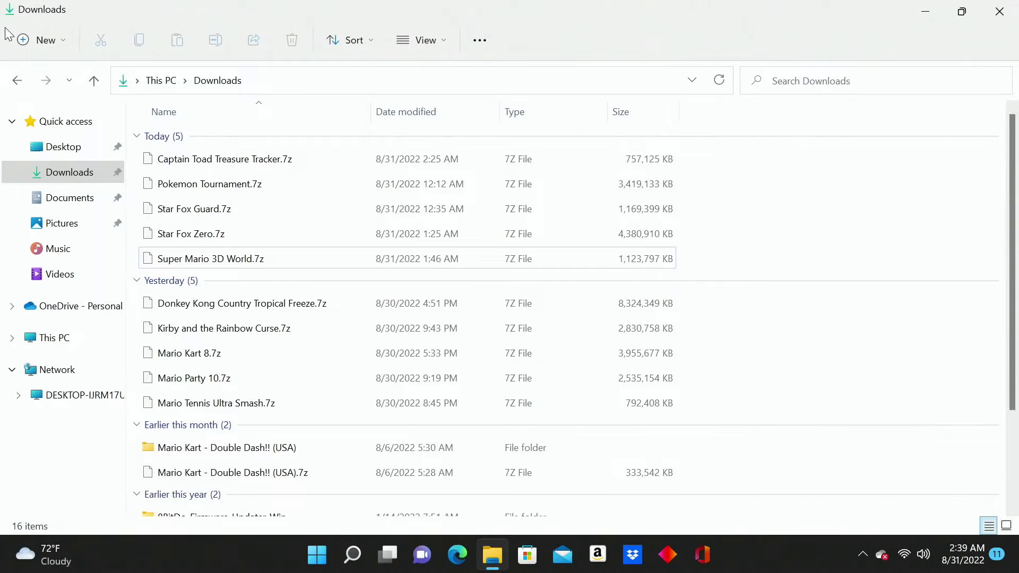
drag(714, 396, 347, 155)
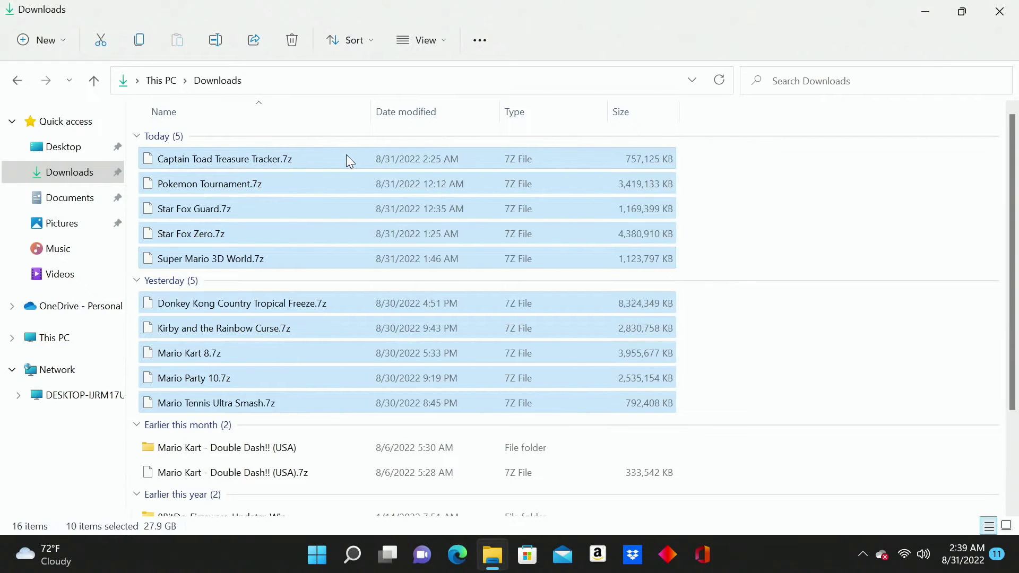
click(873, 331)
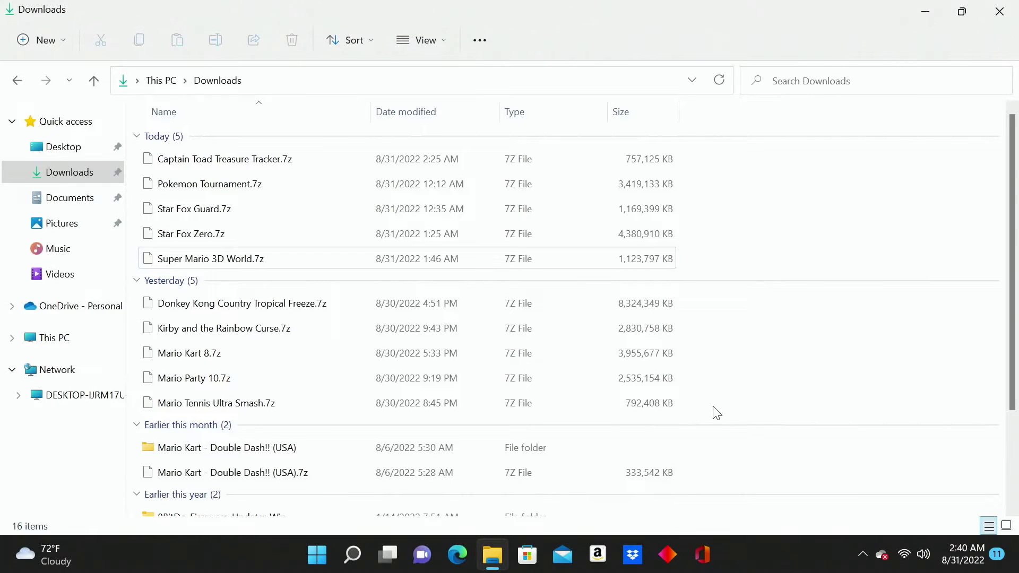
drag(720, 402, 601, 288)
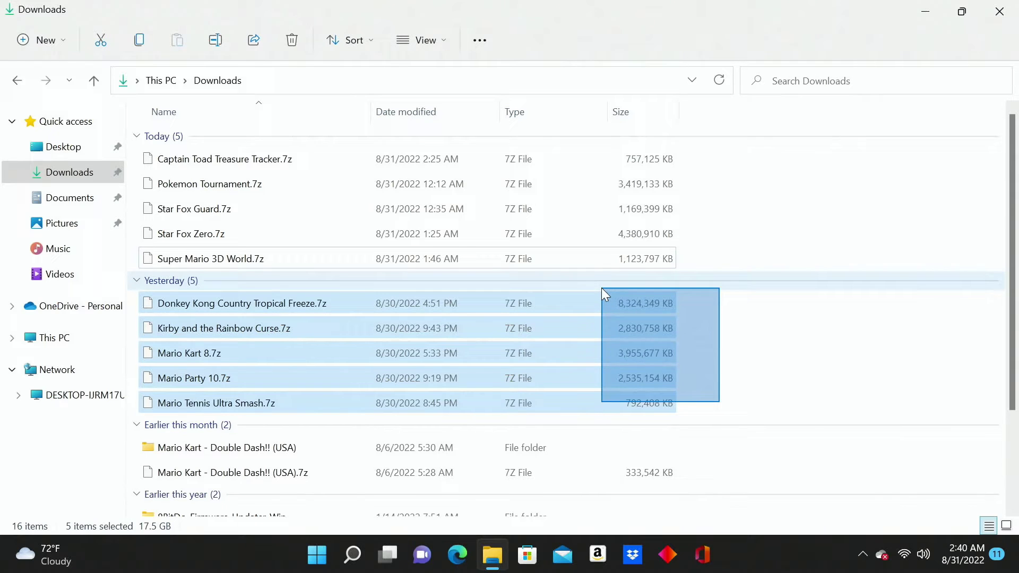
click(712, 289)
drag(712, 248, 409, 155)
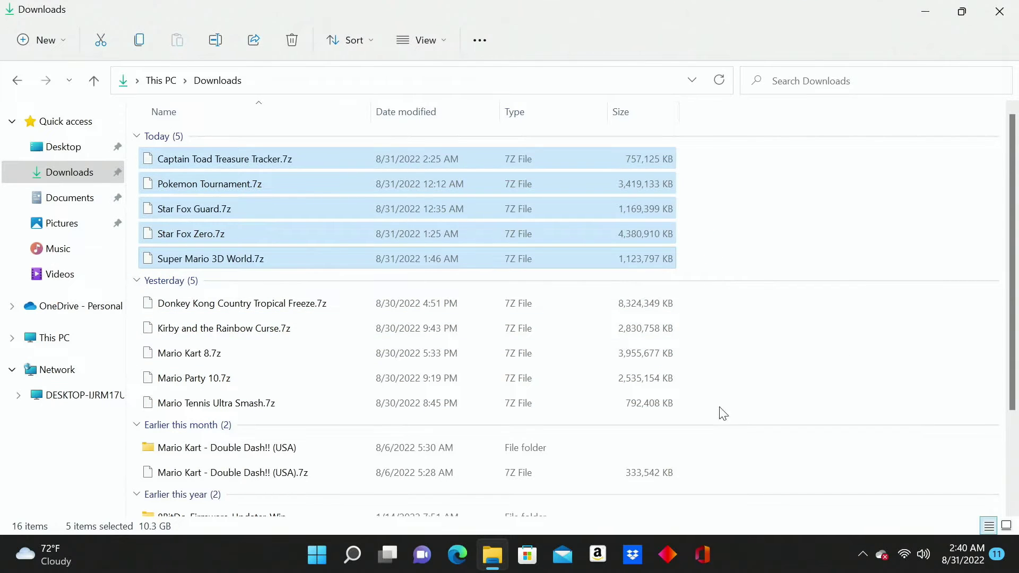
click(822, 383)
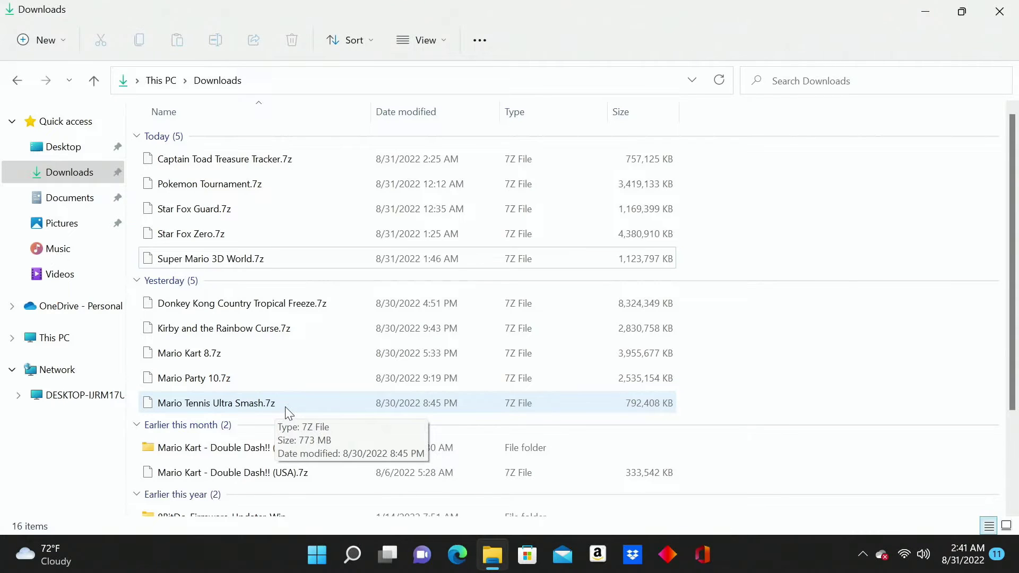
- Extract Mario Tennis Ultra Smash.7z with 7-Zip into its own Mario Tennis Ultra Smash folder in Downloads
click(355, 402)
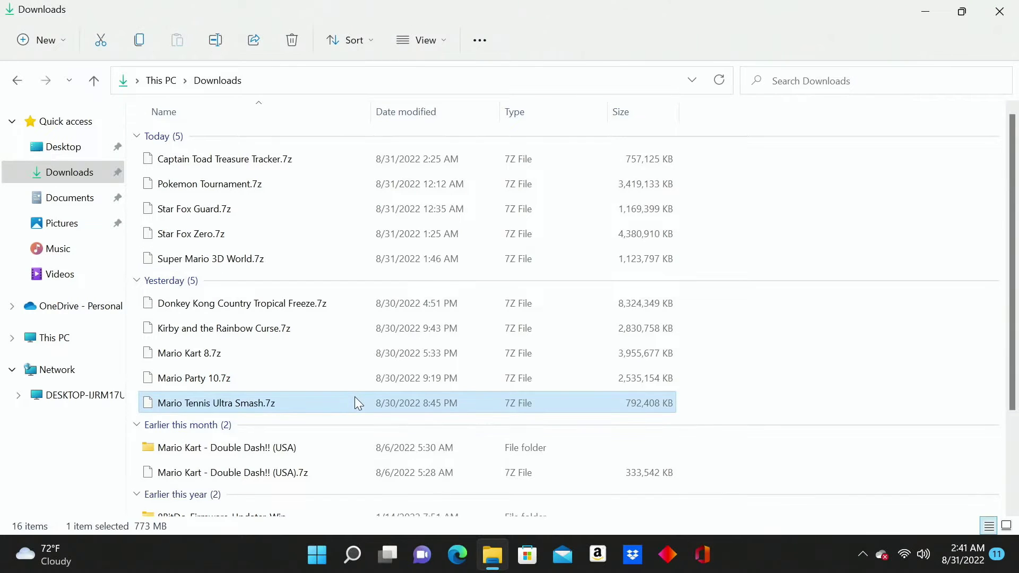
right_click(326, 401)
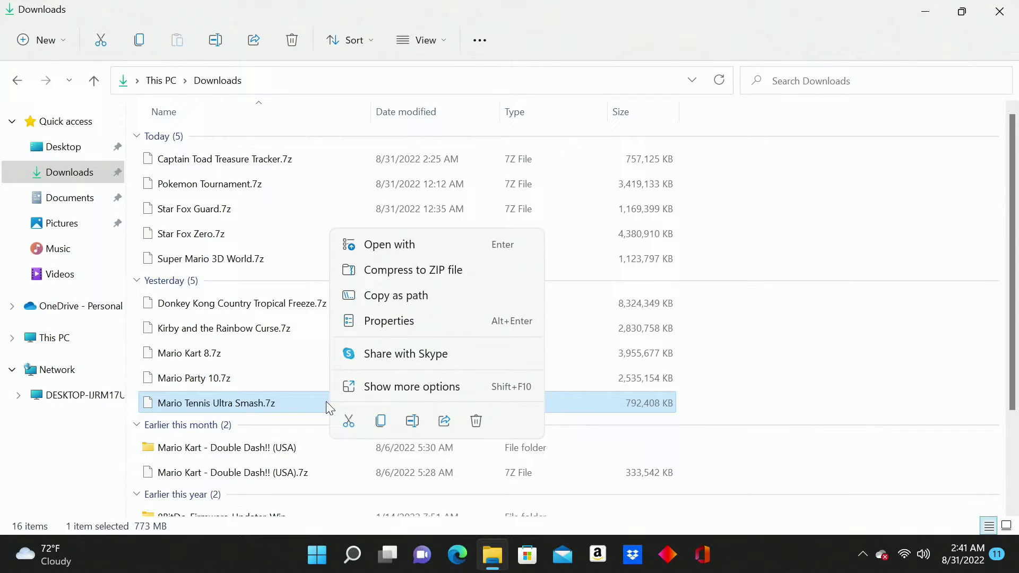
click(395, 390)
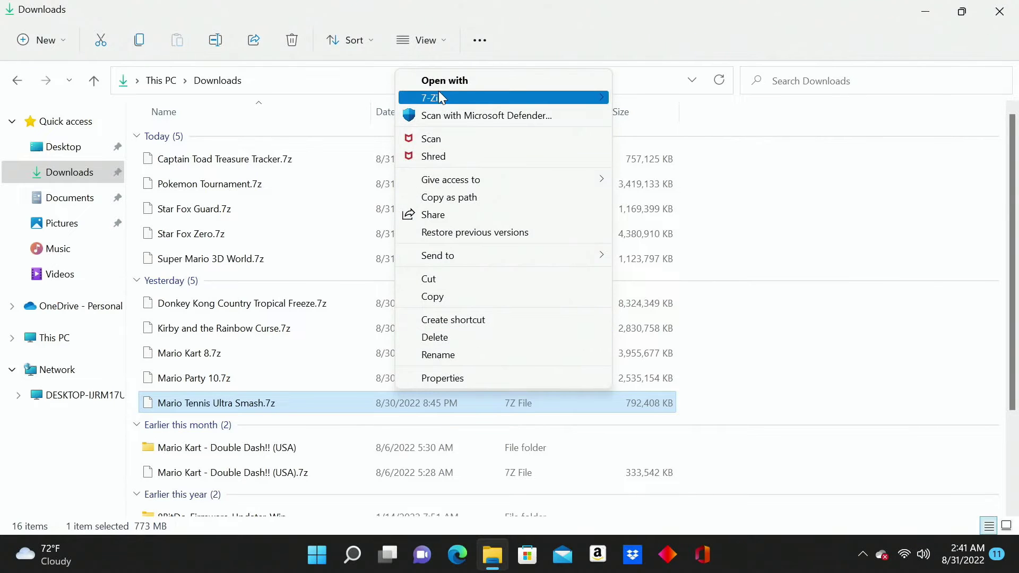
mouse_move(442, 101)
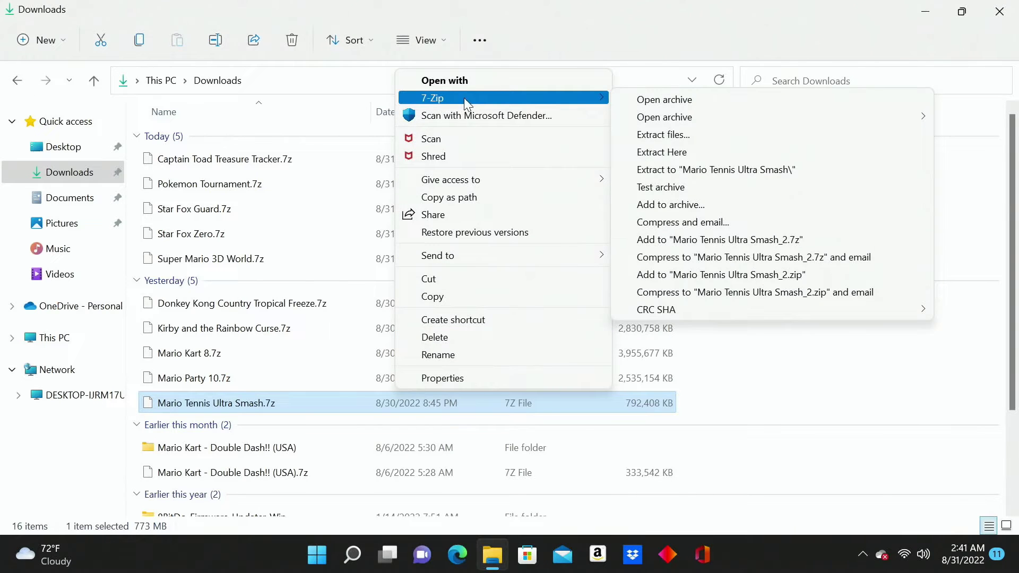
click(686, 137)
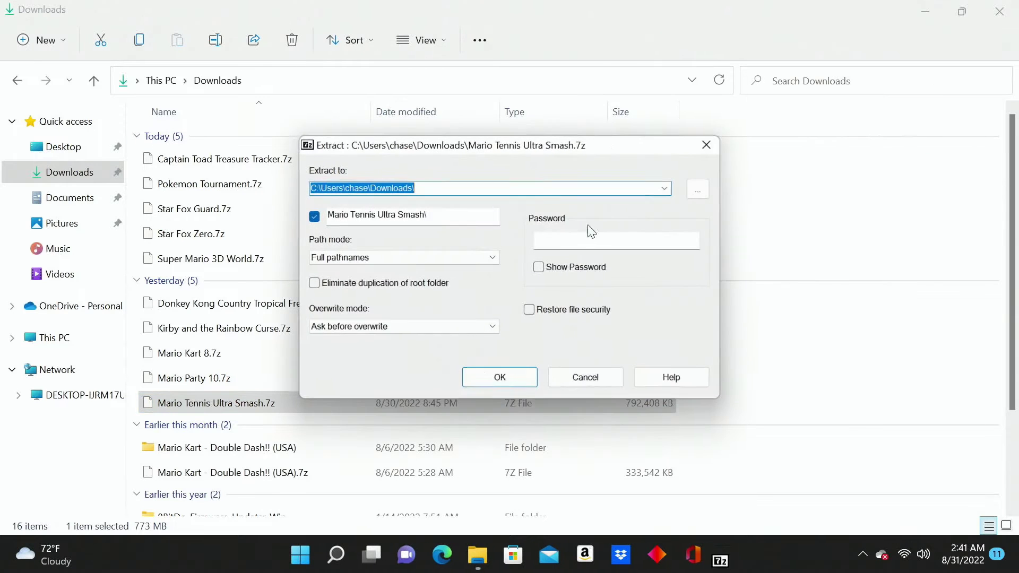
click(474, 387)
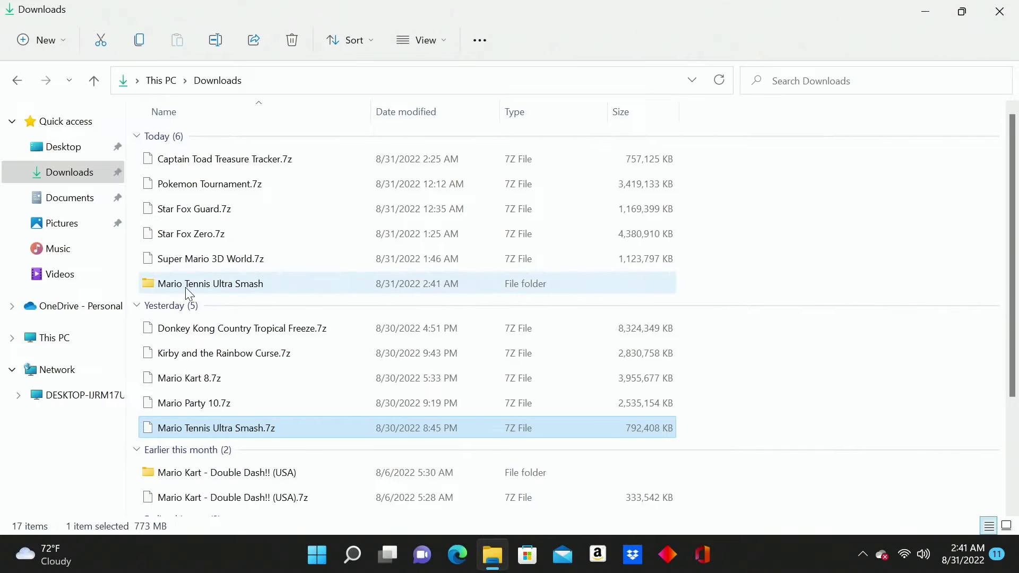
mouse_move(186, 290)
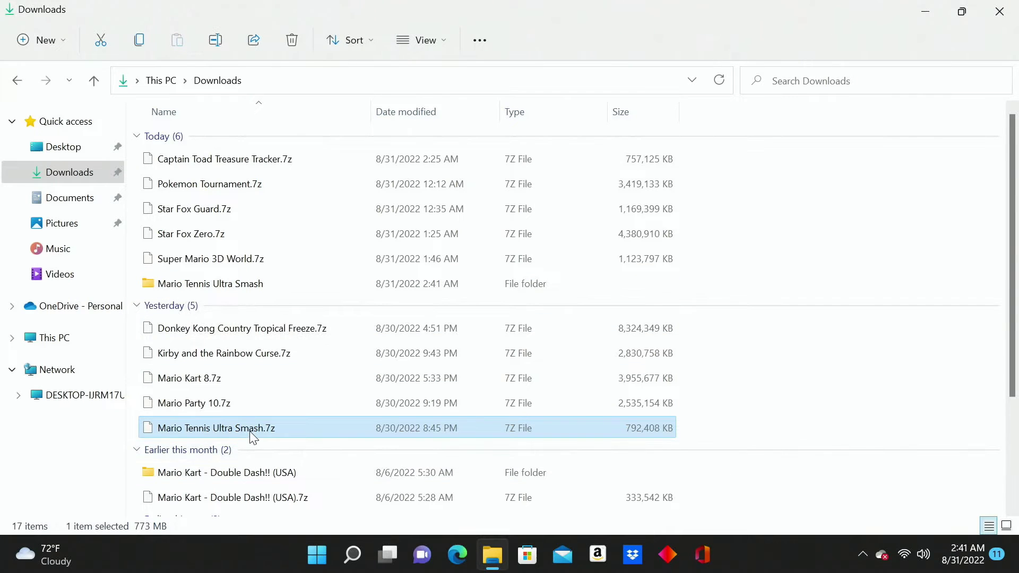
mouse_move(254, 437)
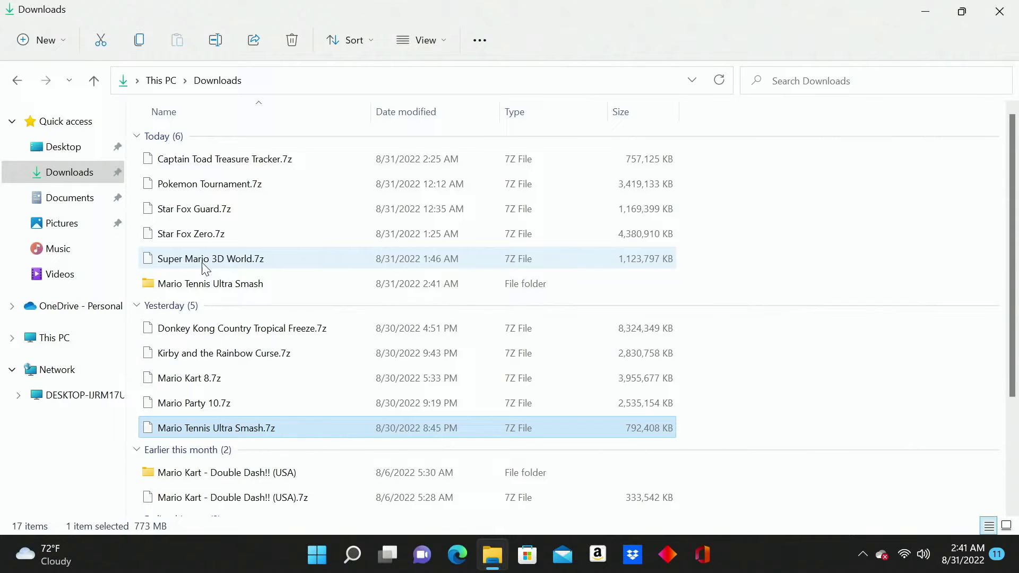
- Extract Mario Kart 8.7z with 7-Zip into its own Mario Kart 8 folder in Downloads
click(192, 383)
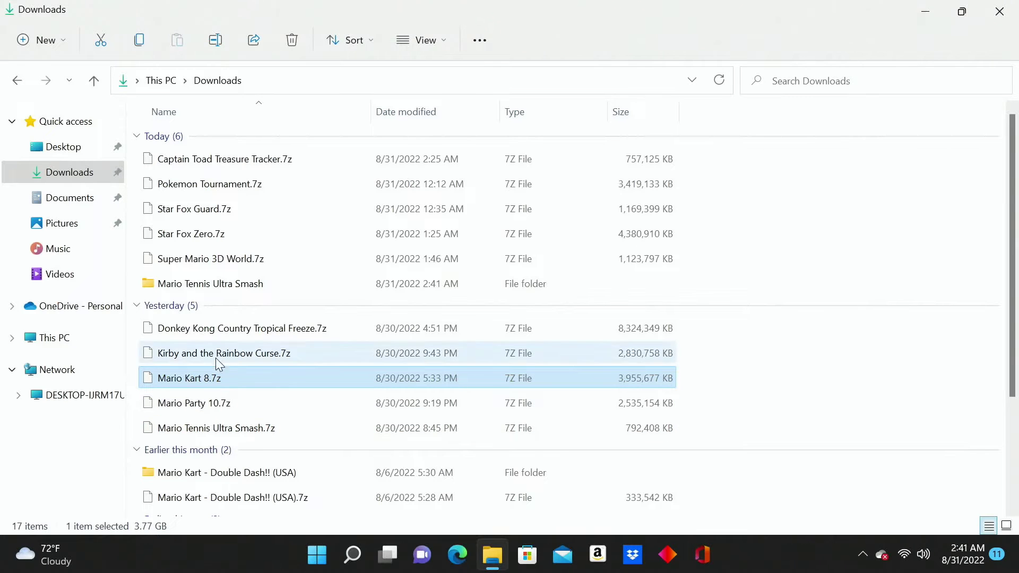
right_click(237, 378)
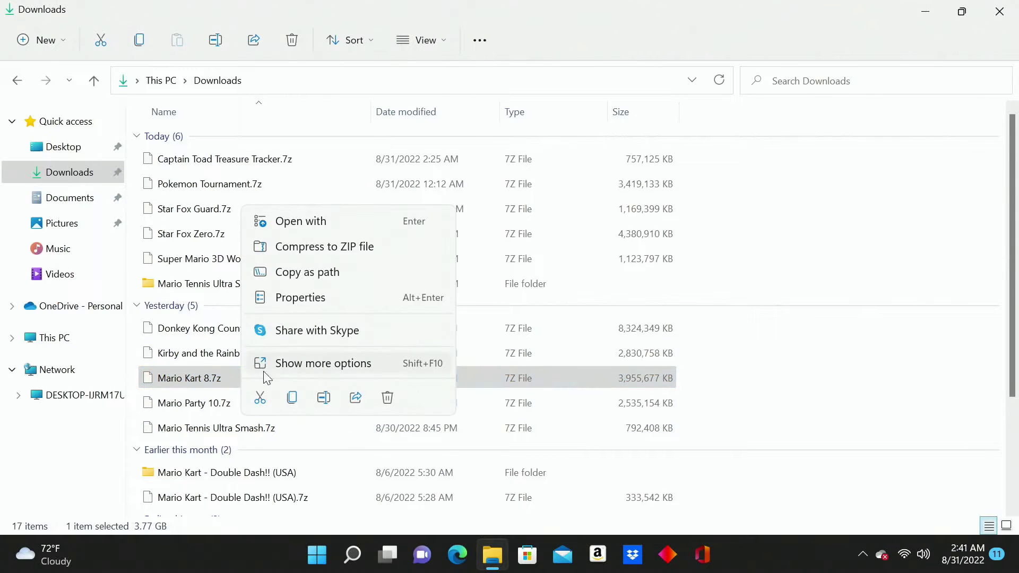
click(294, 362)
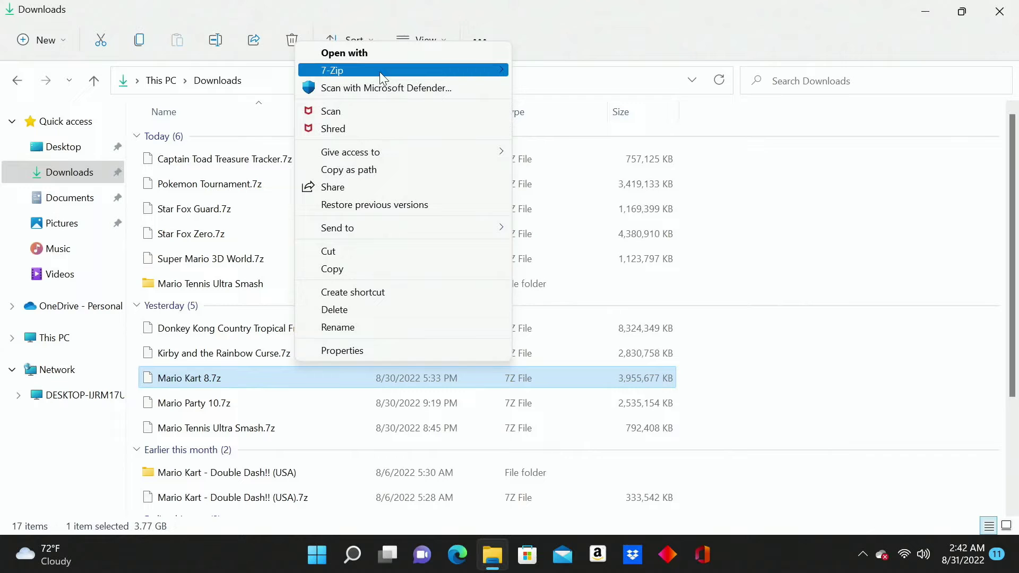
mouse_move(368, 69)
click(530, 107)
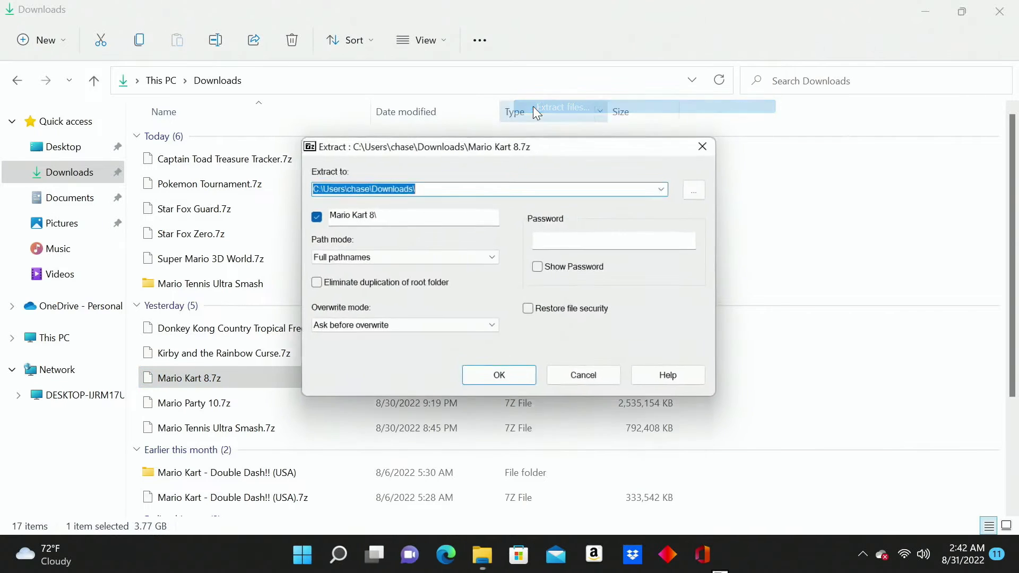
click(518, 377)
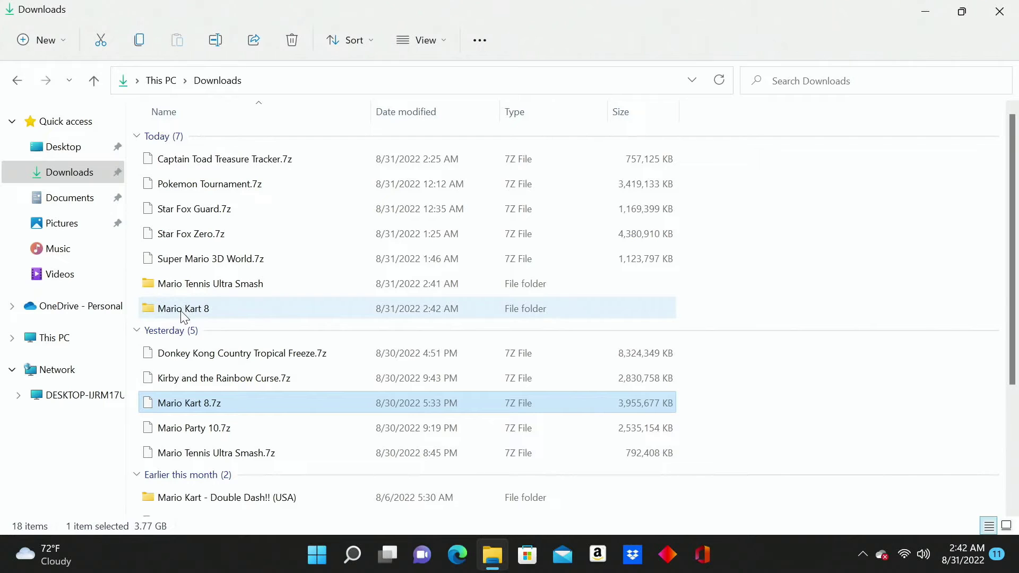
mouse_move(183, 316)
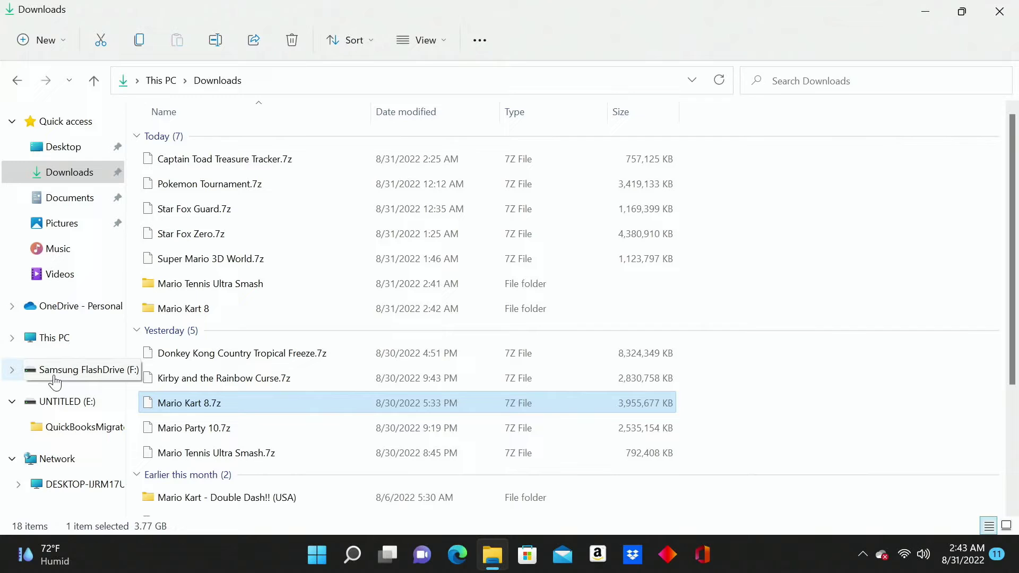
- Copy the extracted Mario Kart 8 and Mario Tennis Ultra Smash folders from Downloads to the Samsung FlashDrive (F:)
click(75, 372)
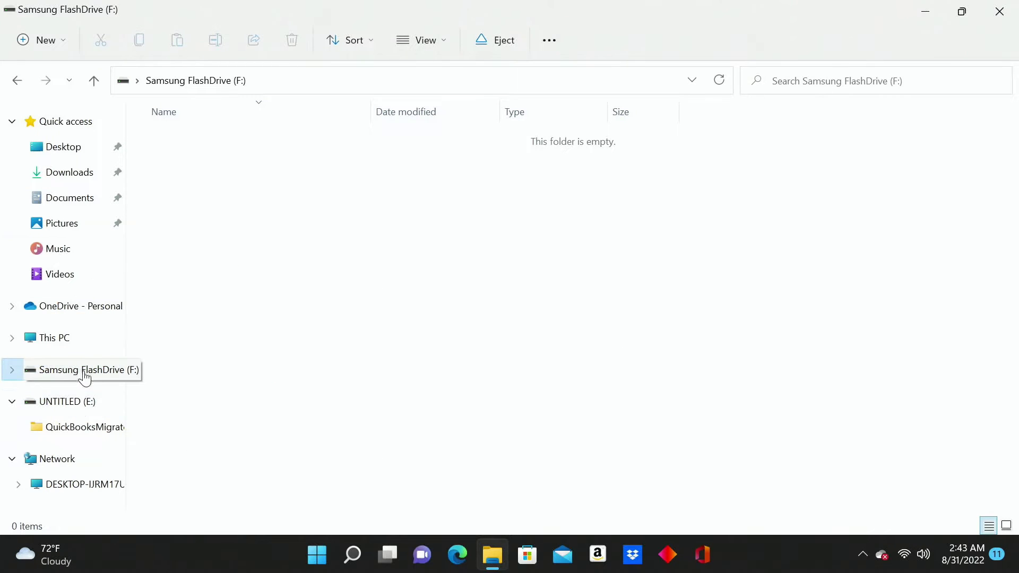
click(77, 176)
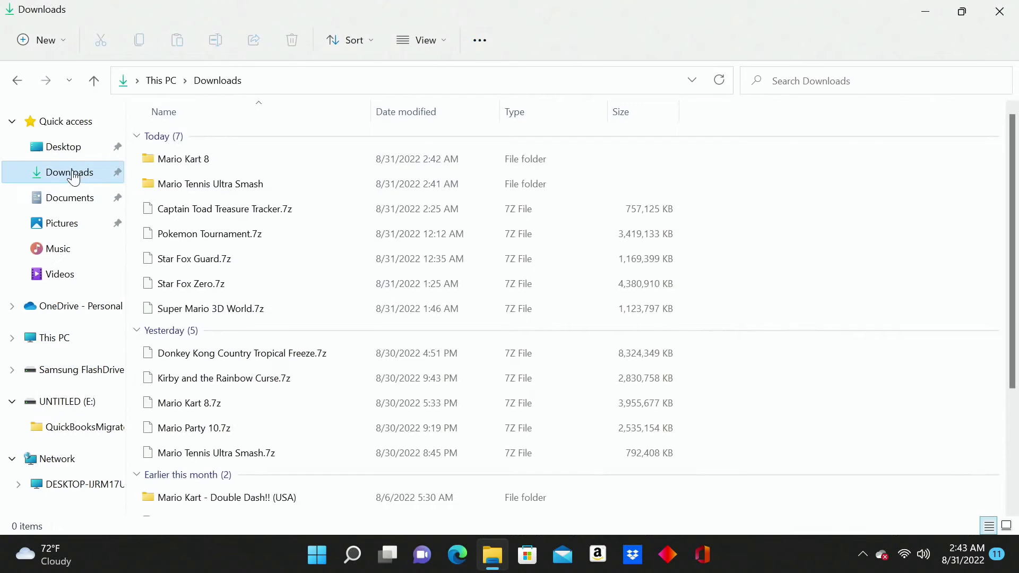
click(177, 159)
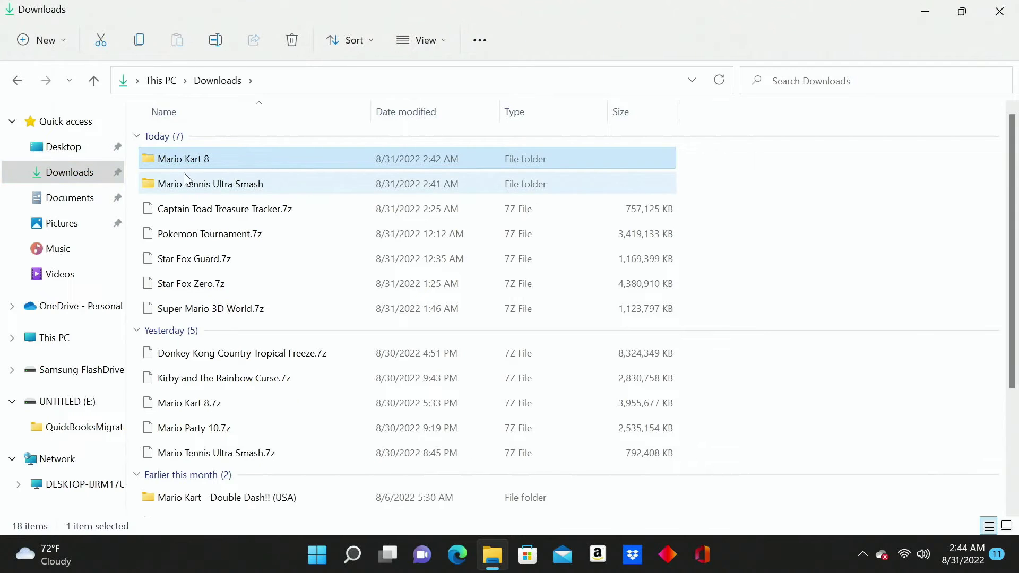
ctrl+click(192, 190)
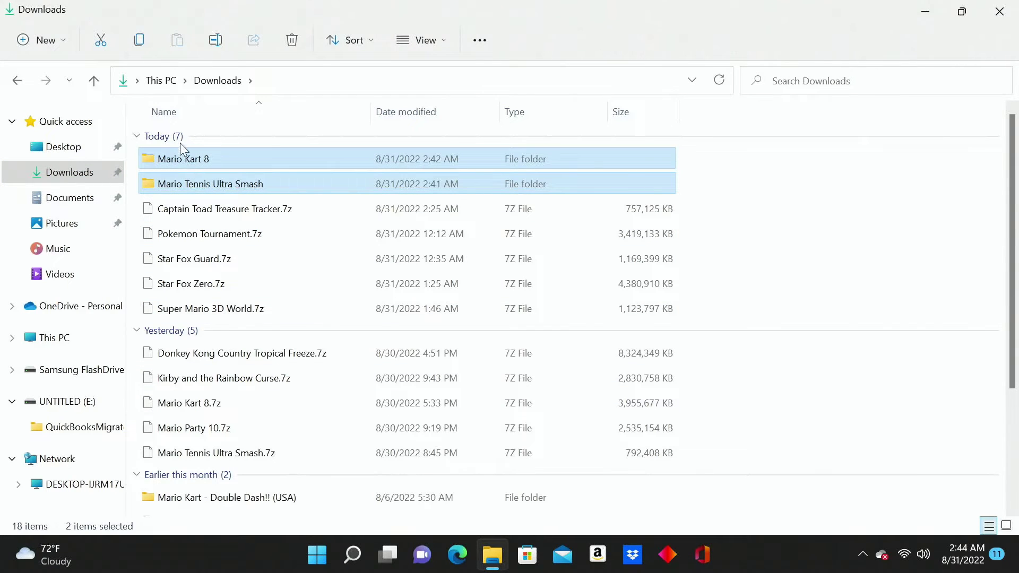
drag(188, 159, 96, 374)
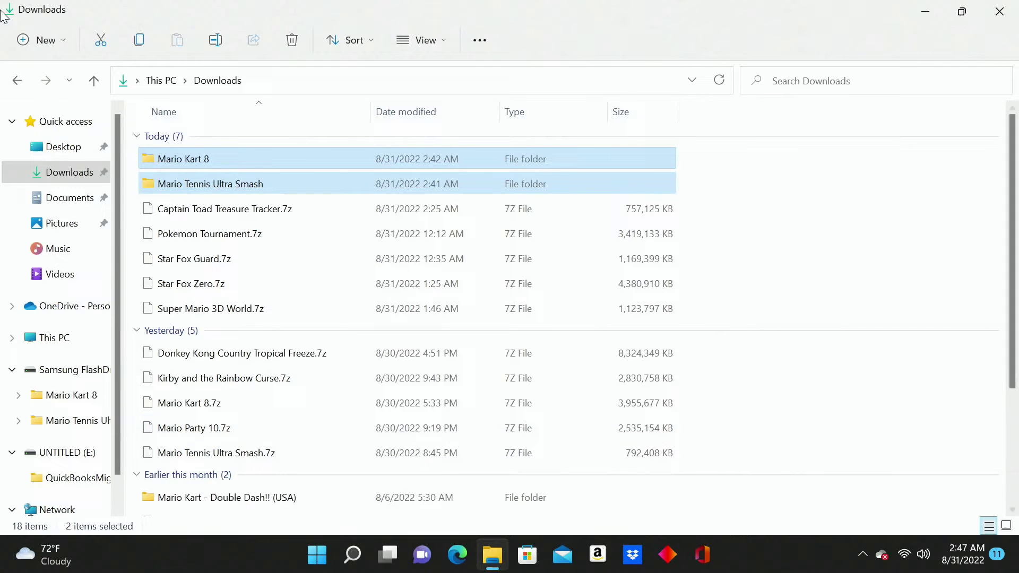
- Check the contents of the Samsung FlashDrive (F:) and close the file window
click(63, 372)
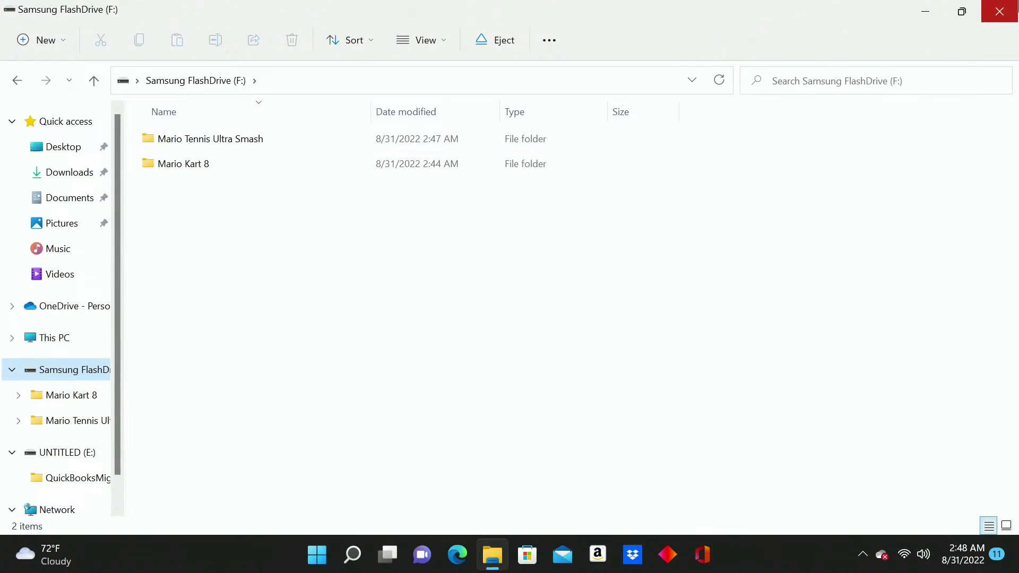
click(1001, 13)
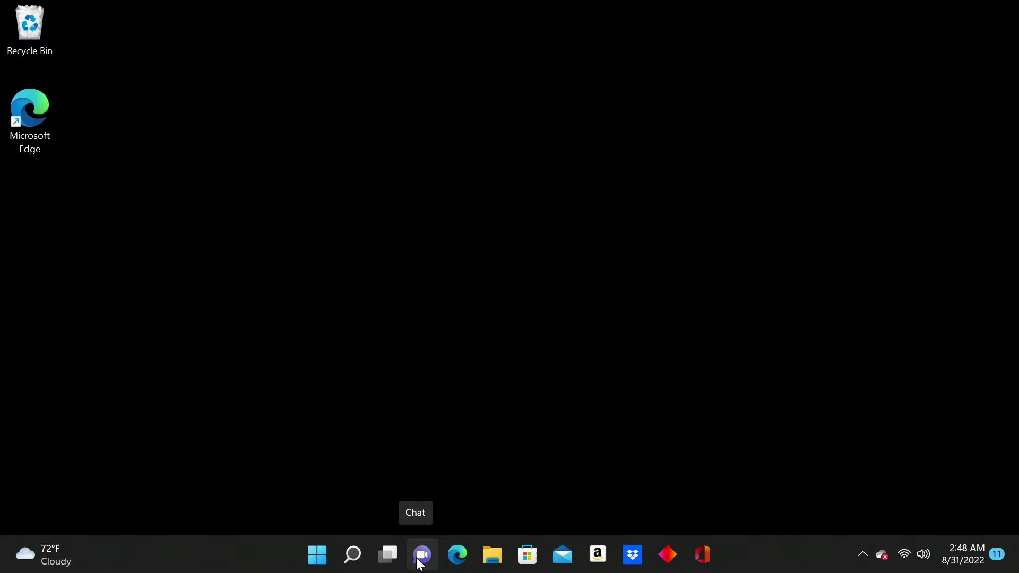
mouse_move(387, 555)
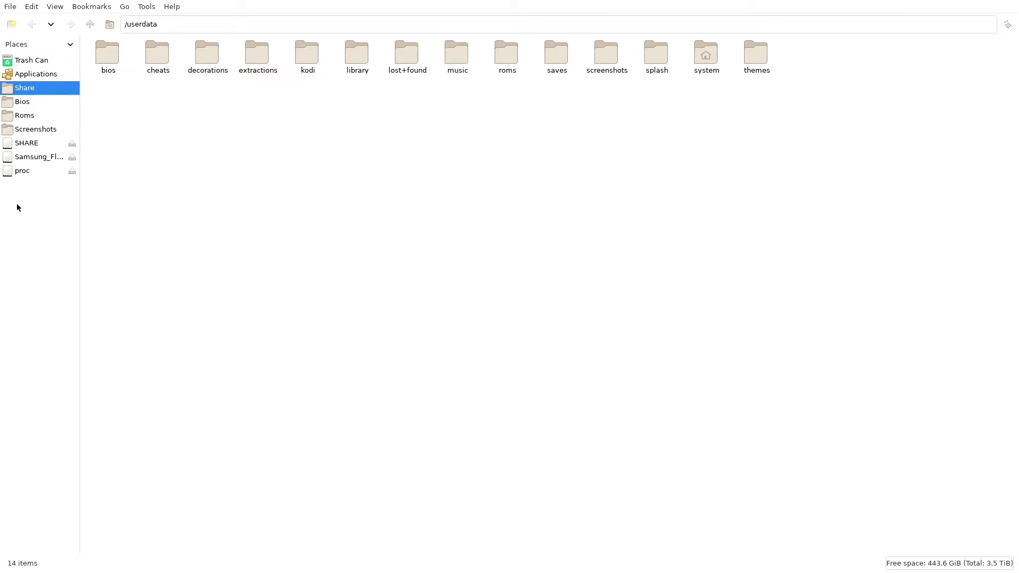
- In the /userdata file manager, copy the Mario Kart 8 and Mario Tennis Ultra Smash folders from the Samsung flash drive into /userdata/roms/wiiu
click(45, 159)
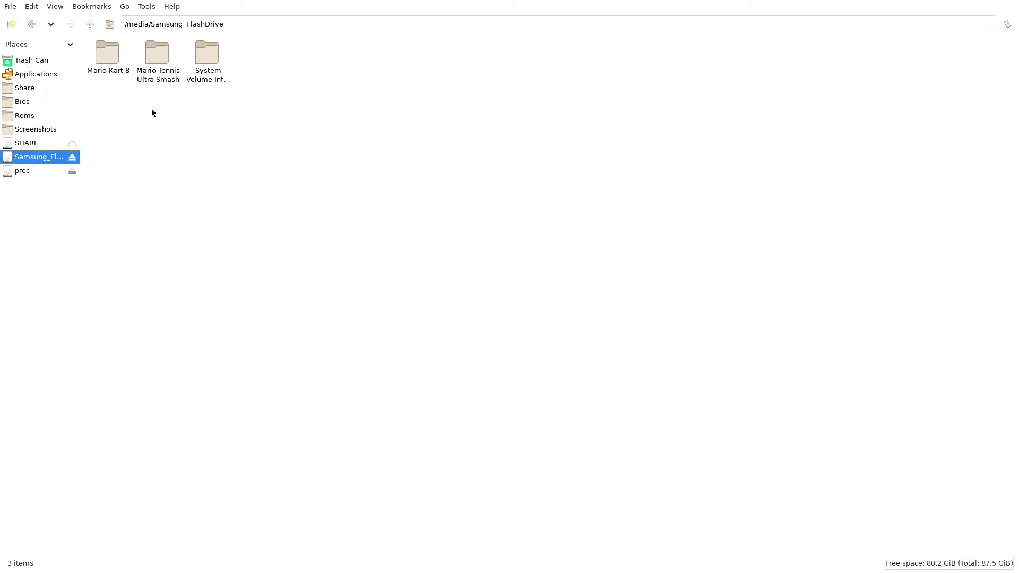
drag(152, 109, 115, 52)
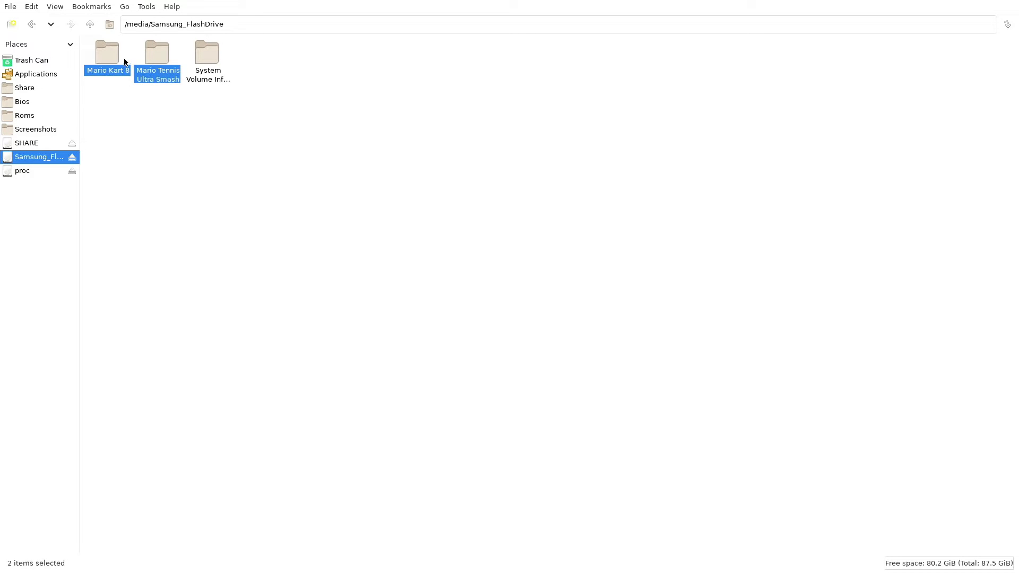
right_click(152, 63)
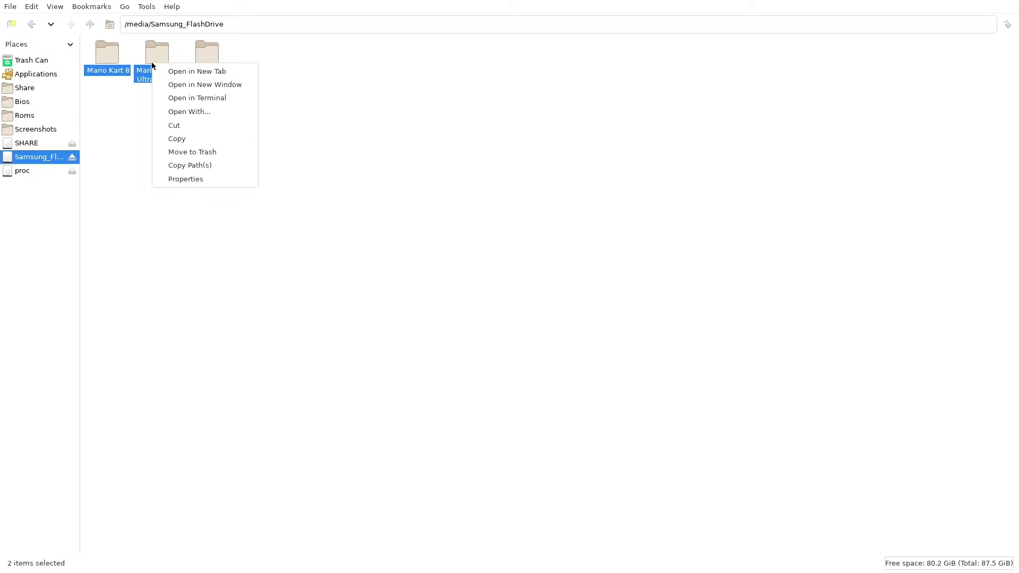
click(179, 141)
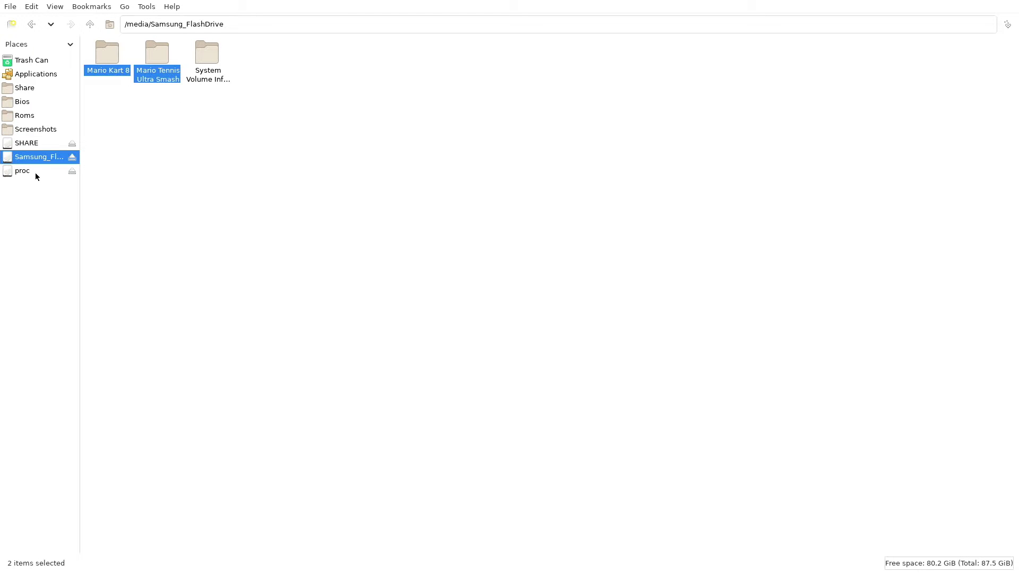
click(33, 118)
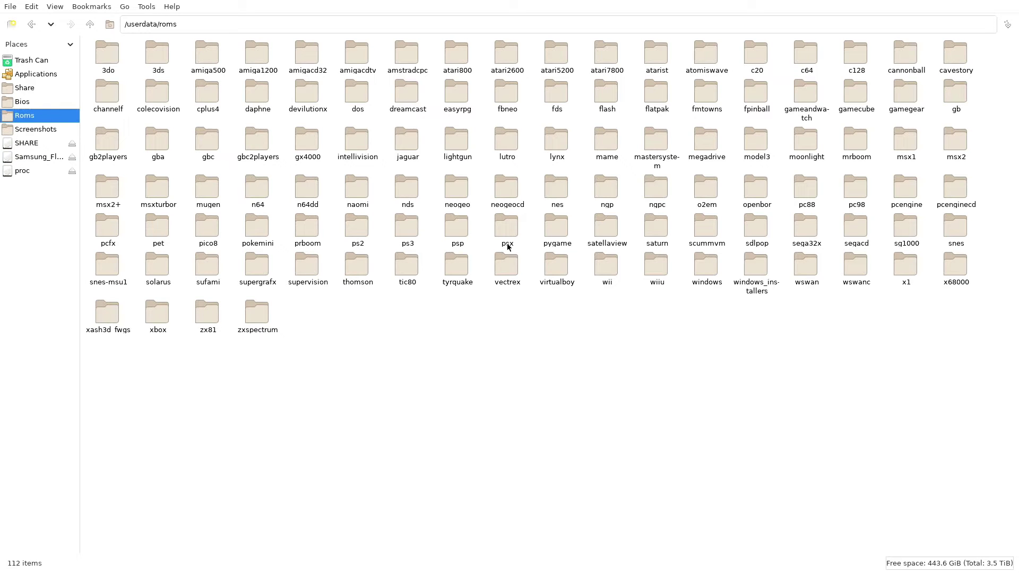
double_click(654, 265)
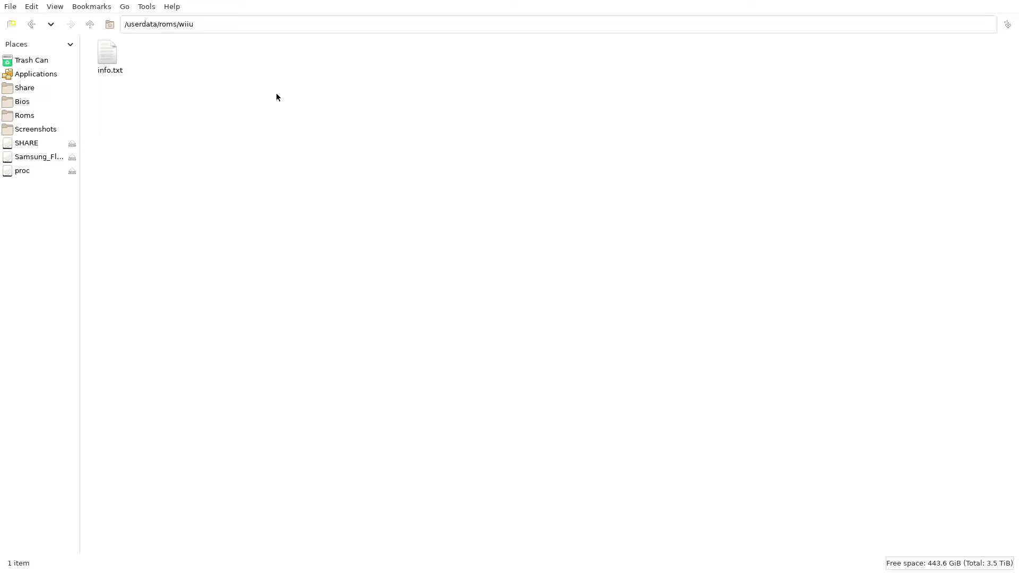
right_click(467, 265)
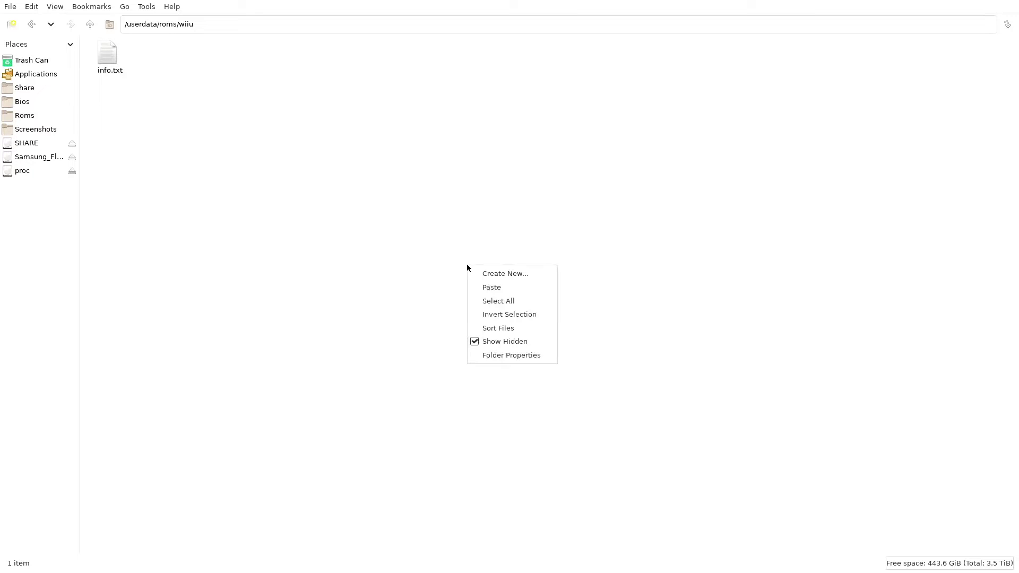
click(507, 293)
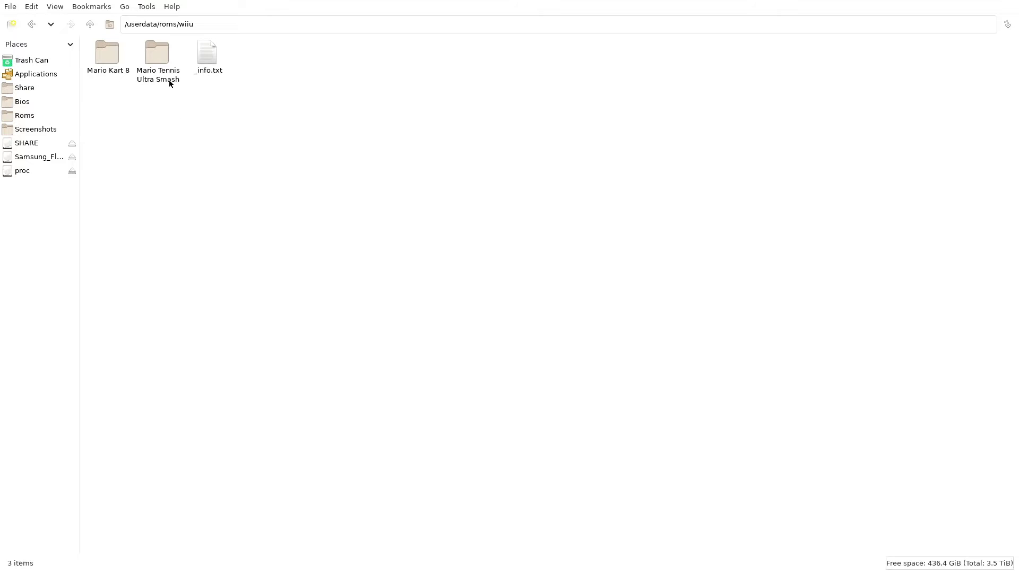
- Close the file manager and browse the console list to Super Nintendo
click(32, 120)
click(9, 7)
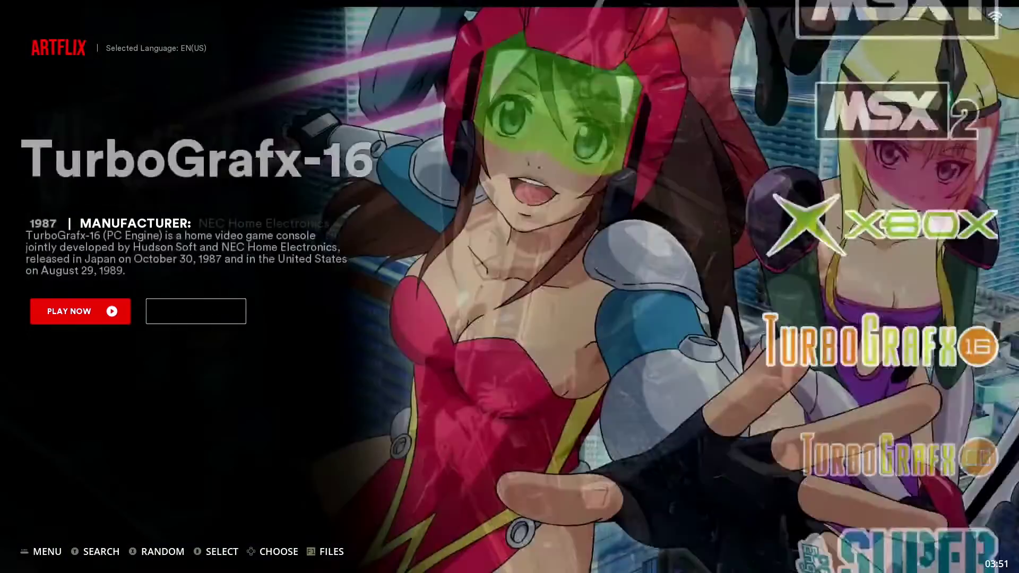
key(Down)
key(Down)
key(Down)
key(Down)
key(Down)
key(Down)
key(Down)
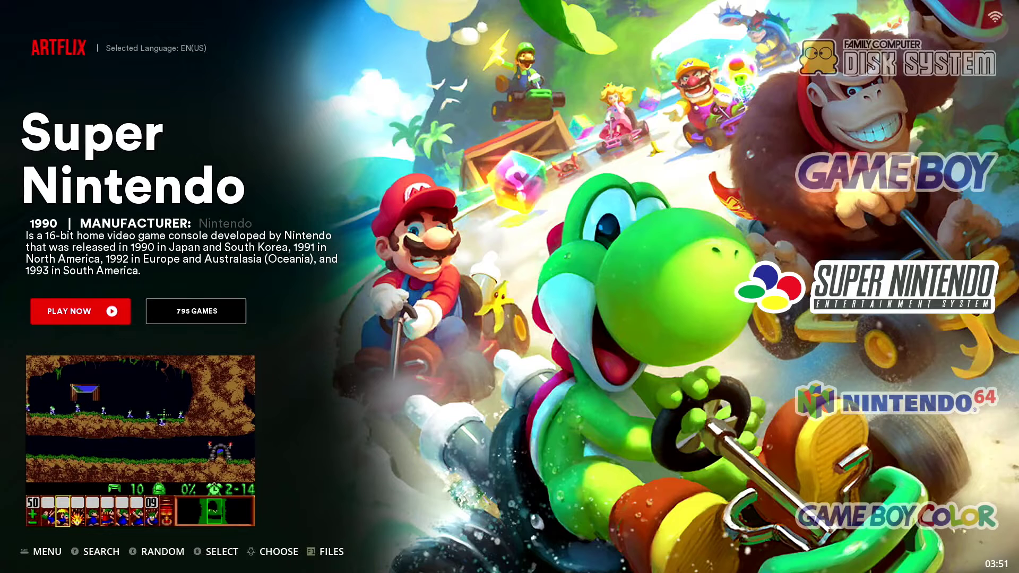
- Update the games lists through the games settings to load the newly copied Wii U games
key(Return)
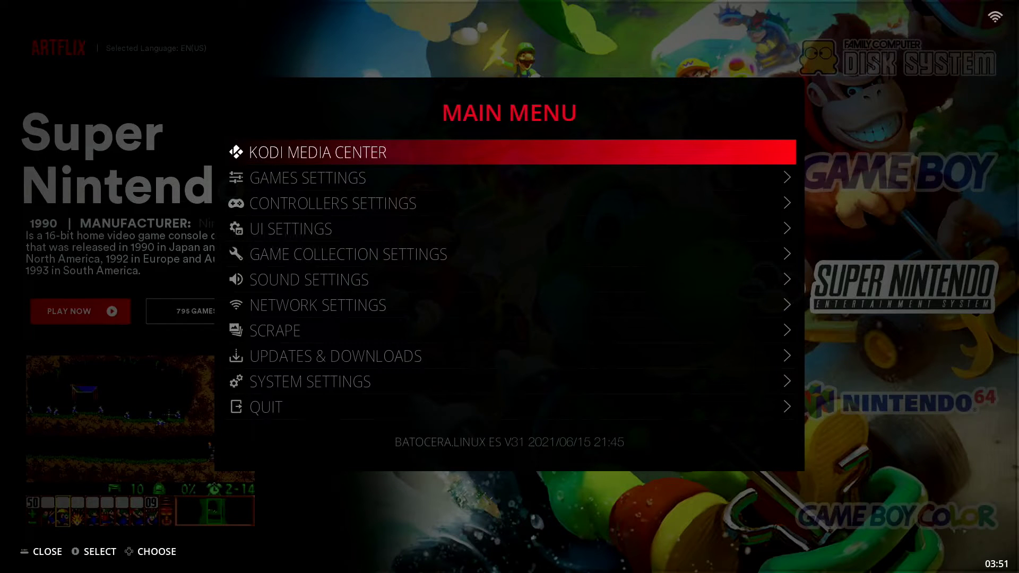
key(Down)
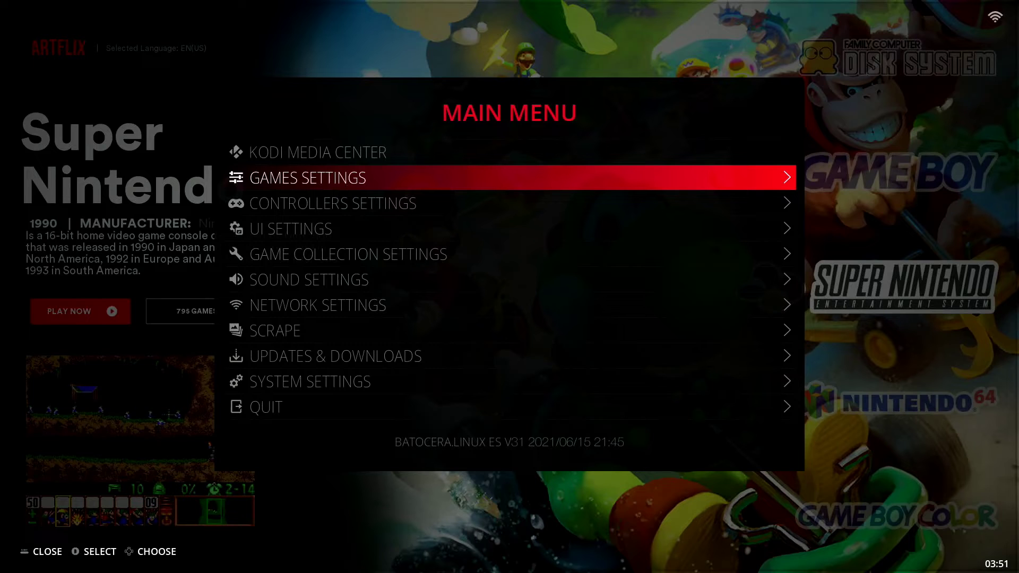
key(Return)
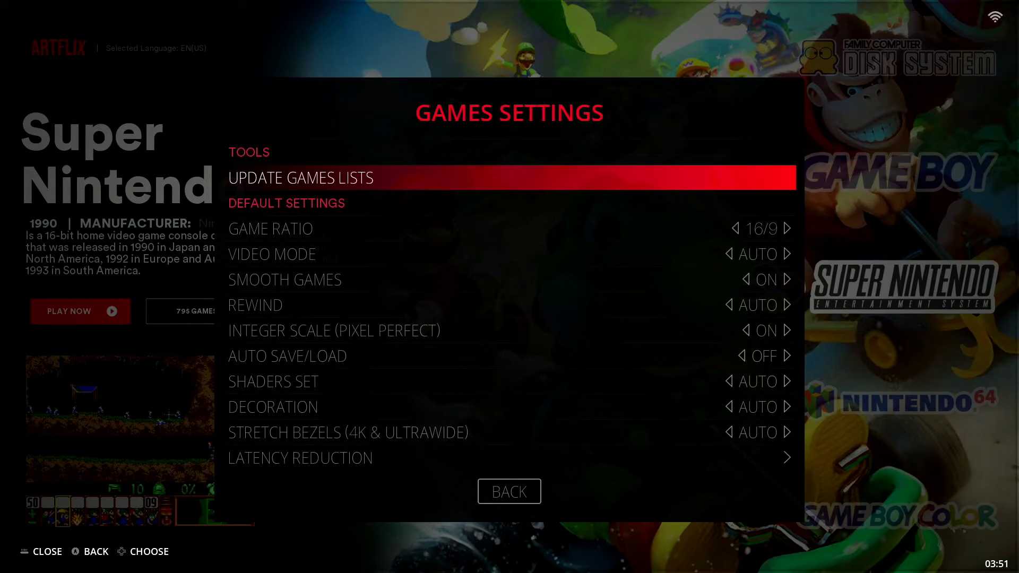
key(Return)
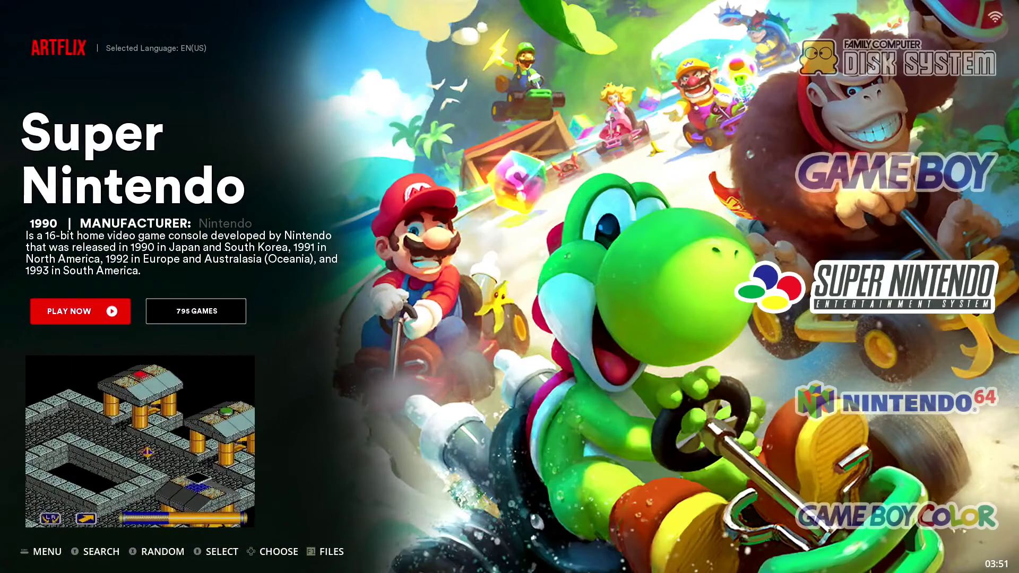
- Find Nintendo Wii U in the console list and open its game list
key(Down)
key(Down)
key(Down)
key(Down)
key(Down)
key(Down)
key(Down)
key(Down)
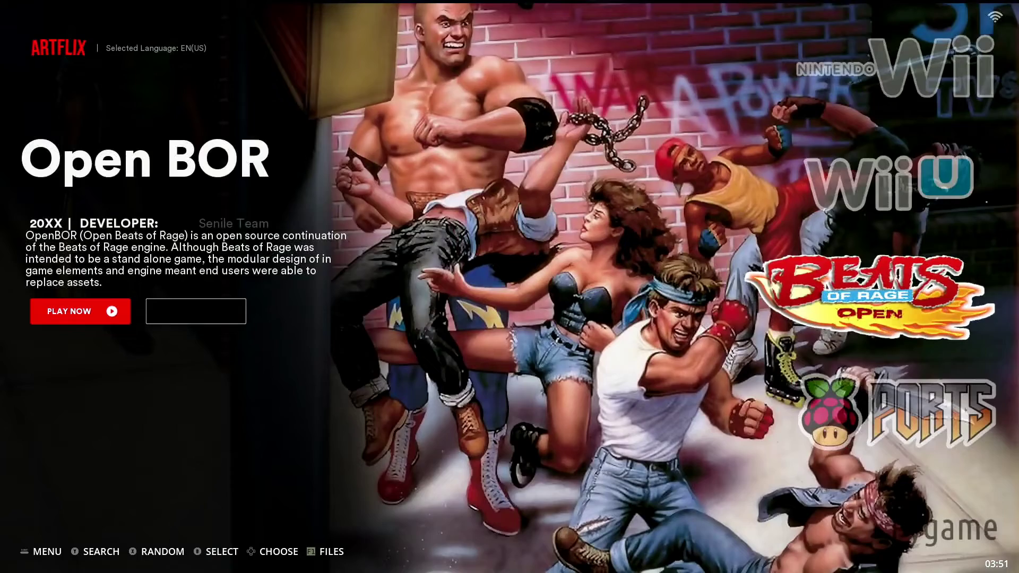
key(Up)
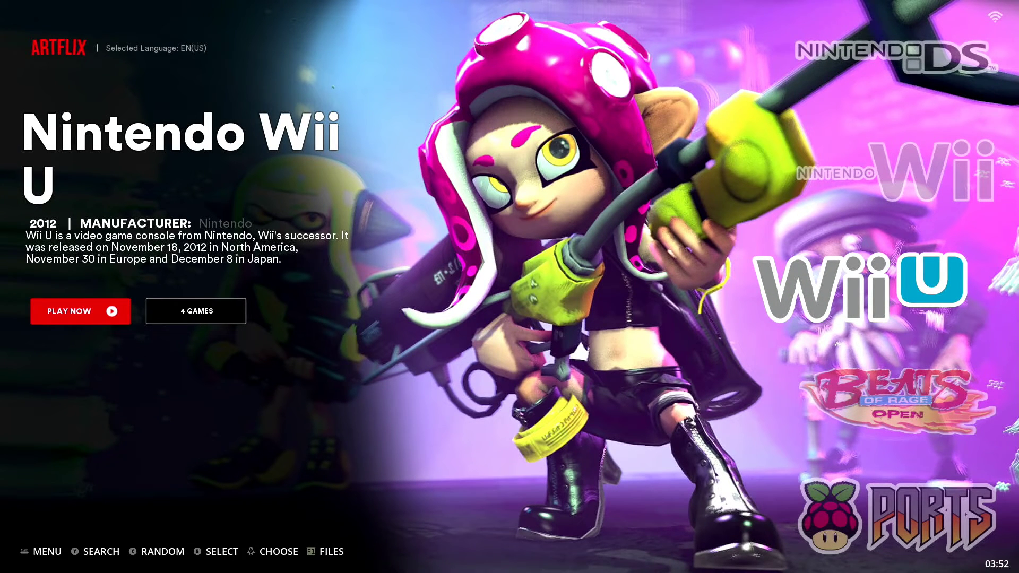
key(Return)
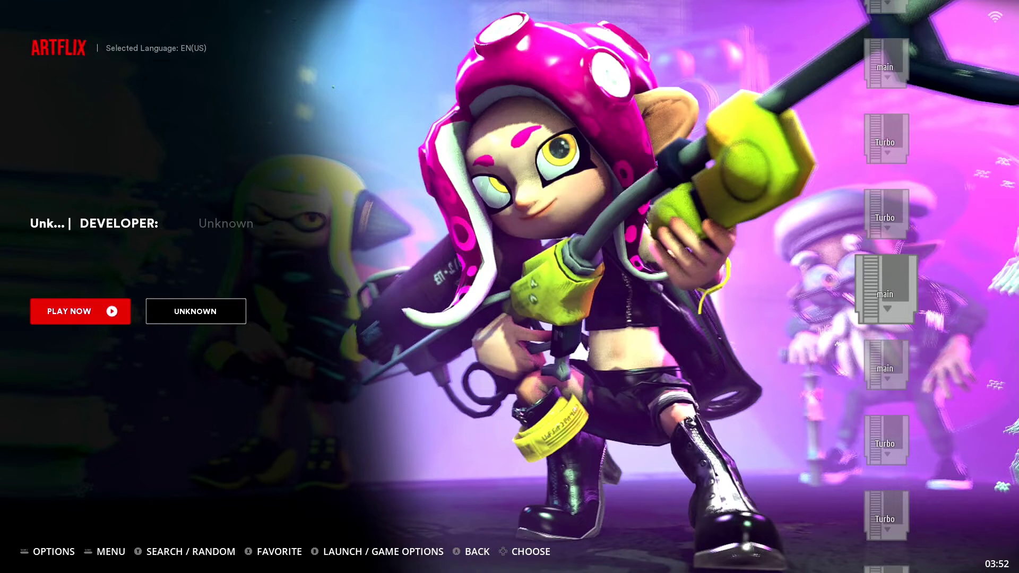
- Delete one of the duplicate "main" entries from the Wii U game list, confirming removal of its game files
key(Down)
key(Down)
key(Down)
key(Return)
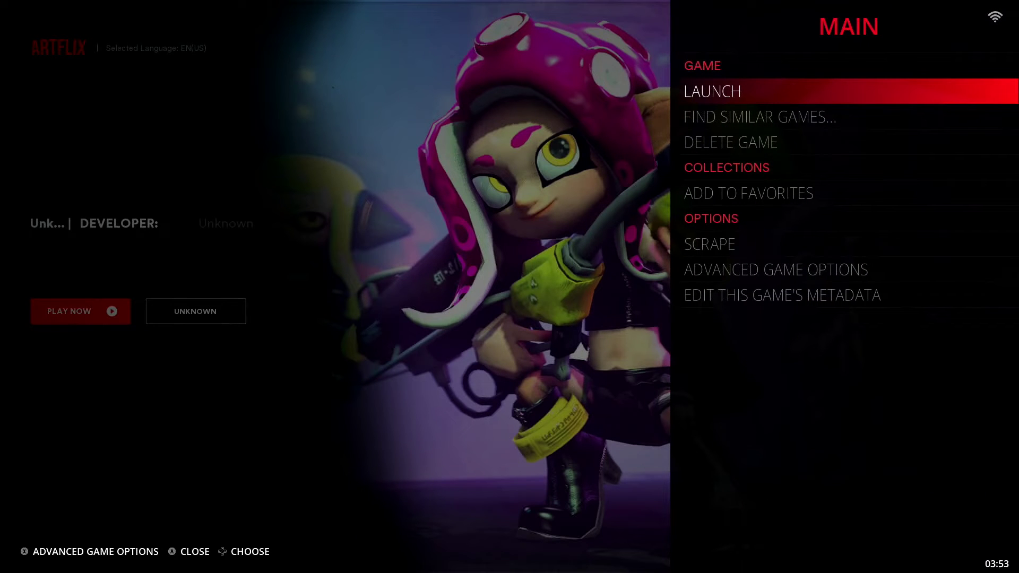
key(Down)
key(Down)
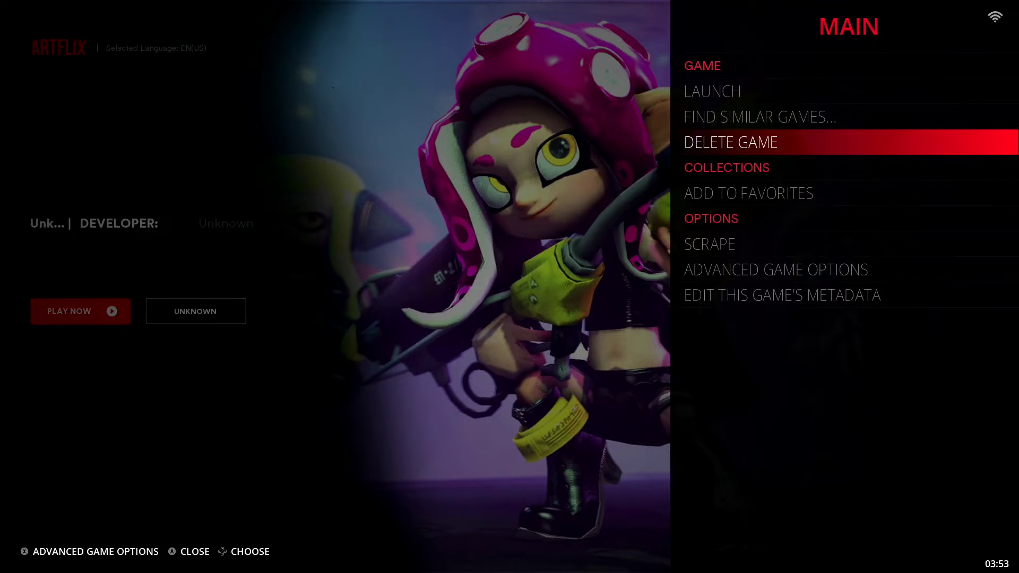
key(Return)
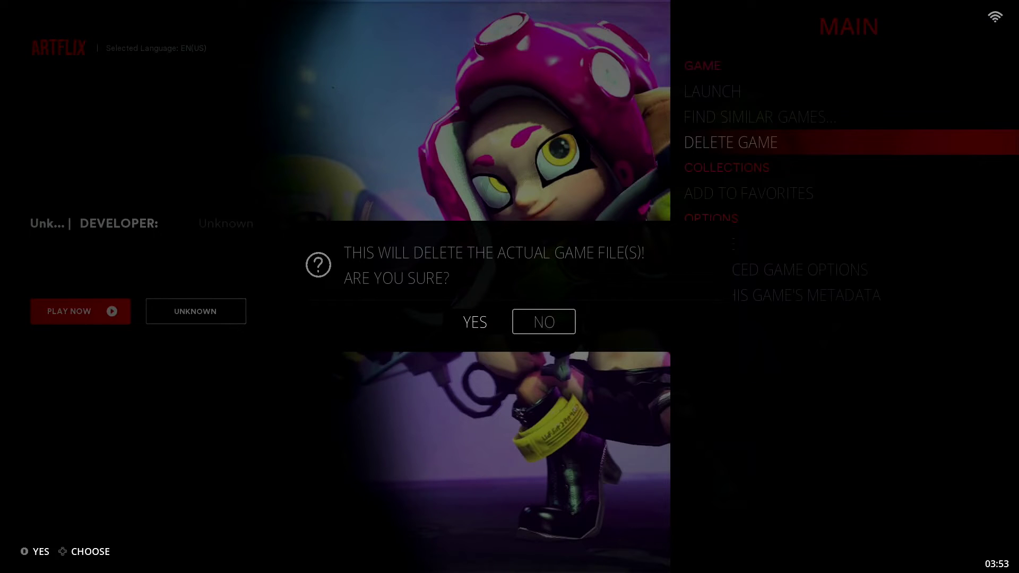
key(Return)
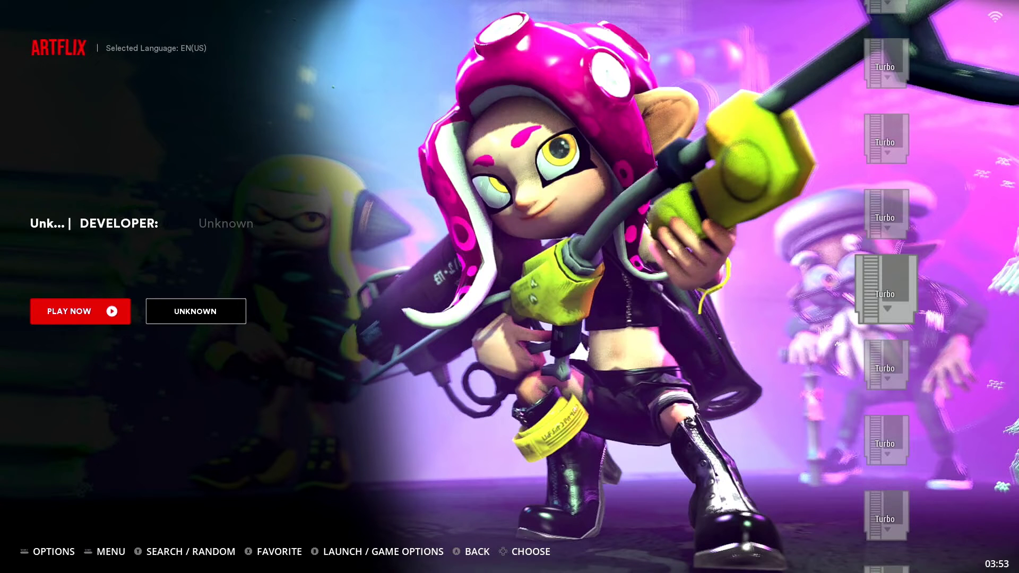
- Update the games lists to refresh the Wii U entries after deleting the duplicate "main"
key(F1)
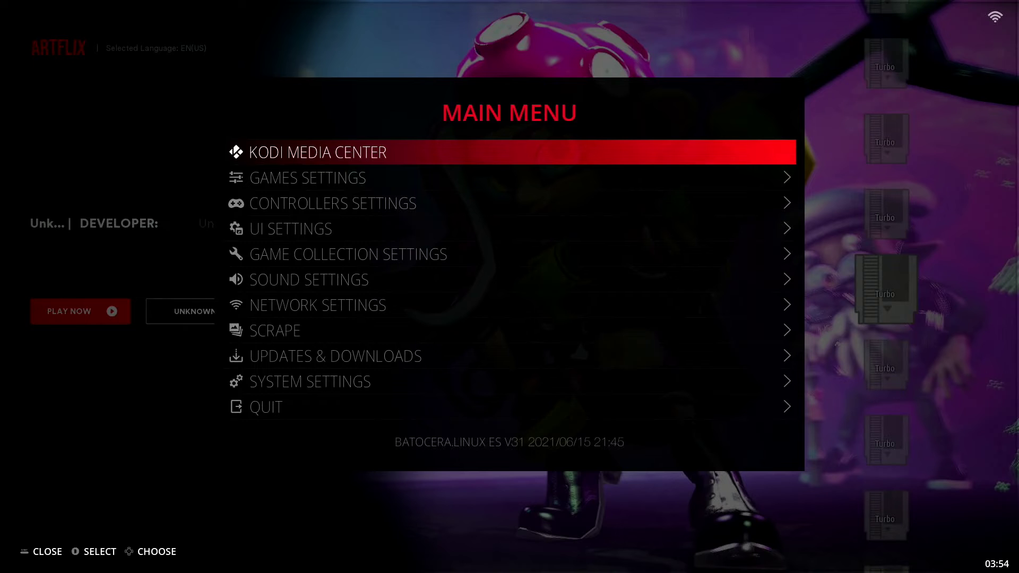
key(Down)
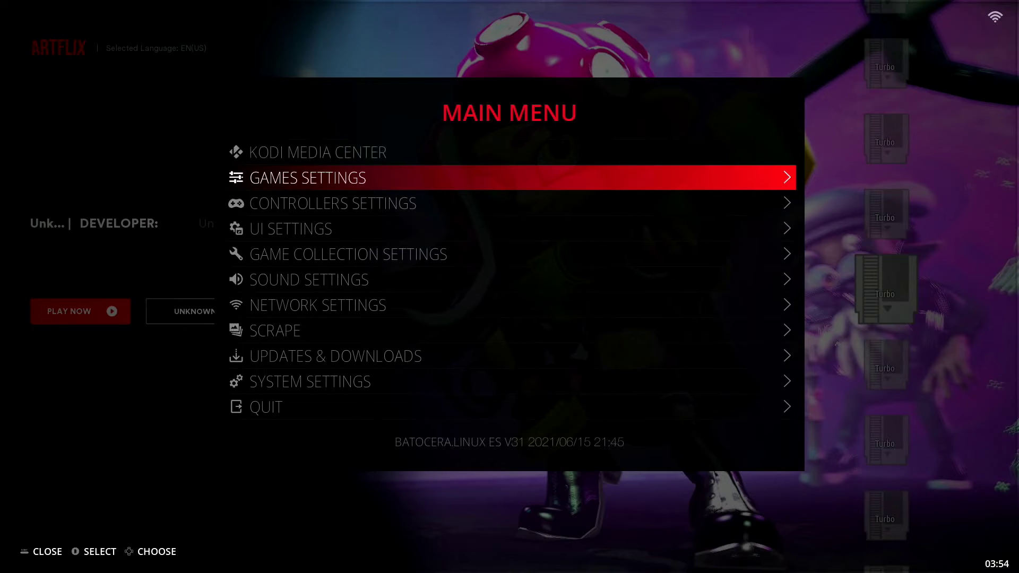
key(Return)
key(Return)
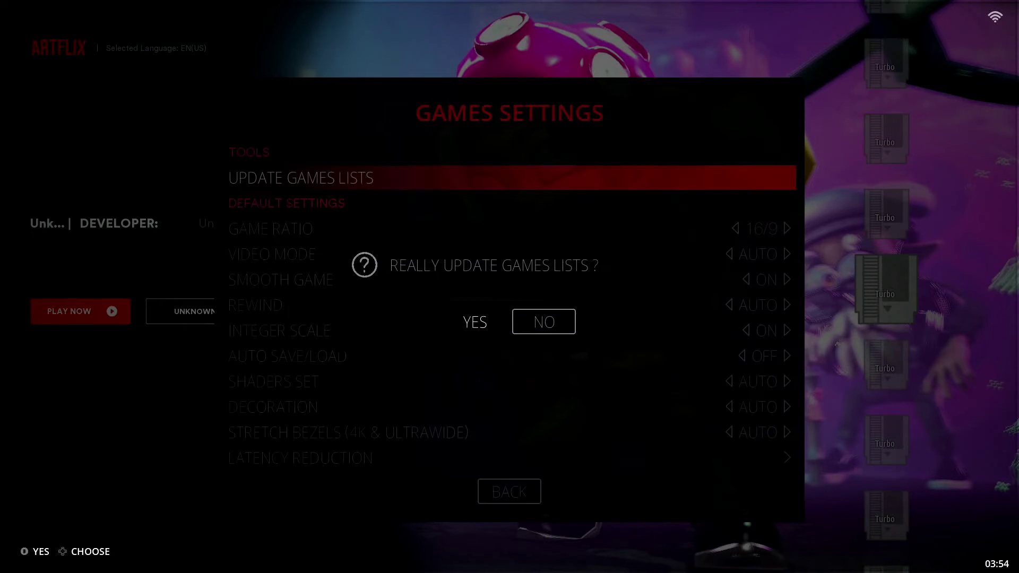
key(Return)
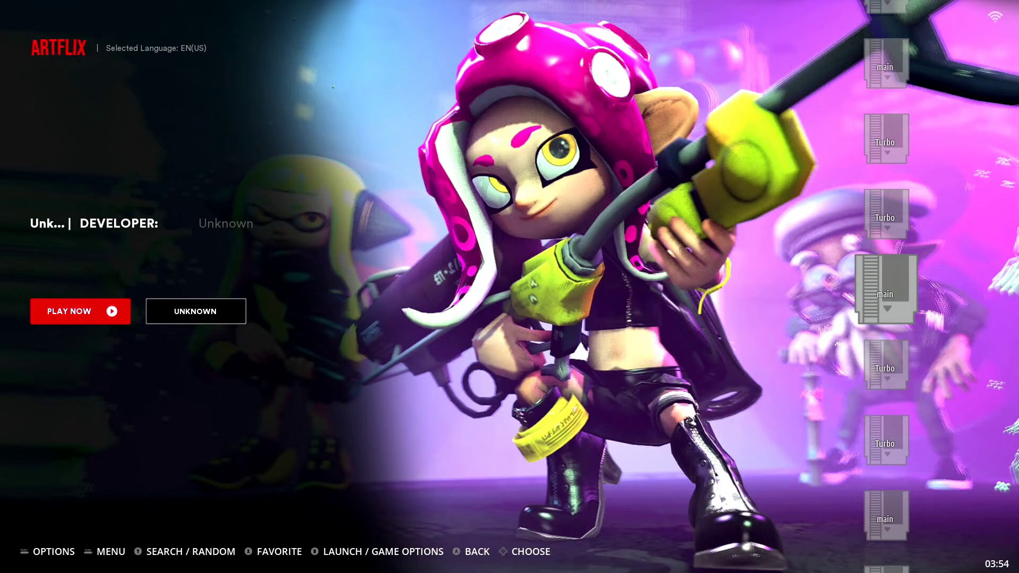
- Delete one of the duplicate "Turbo" entries from the Wii U game list, confirming removal of its game files
key(Down)
key(Down)
key(Return)
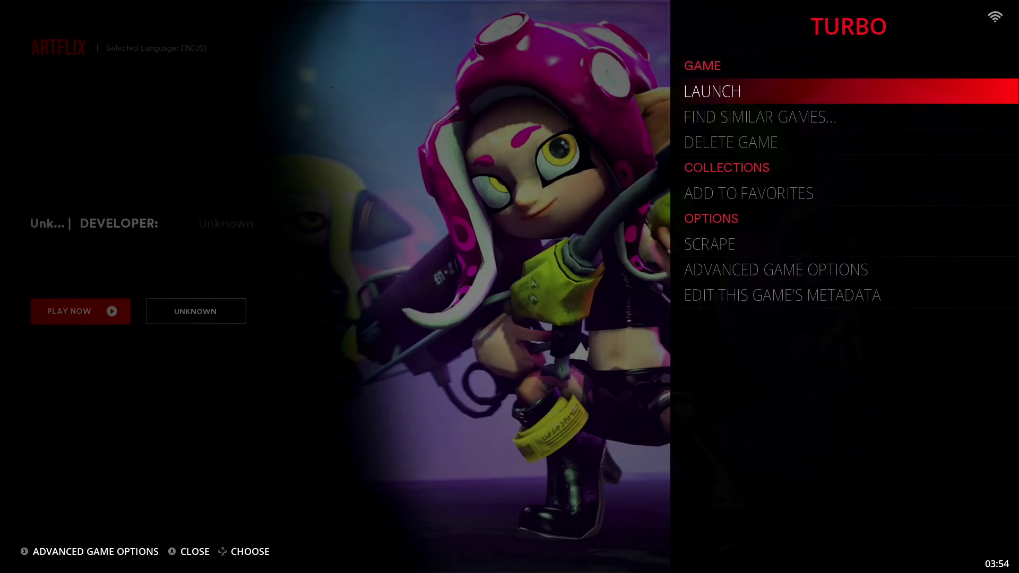
key(Down)
key(Down)
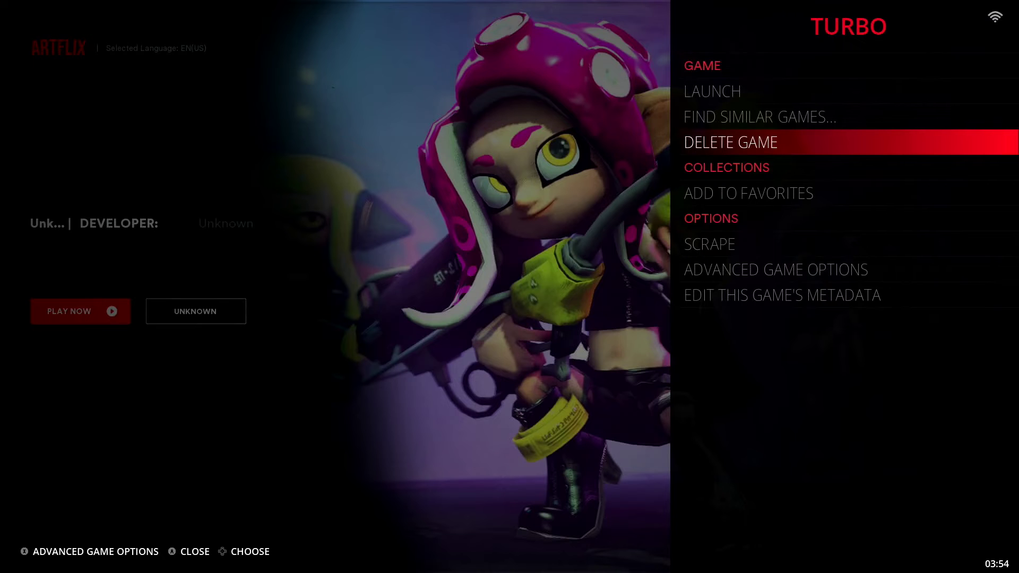
key(Return)
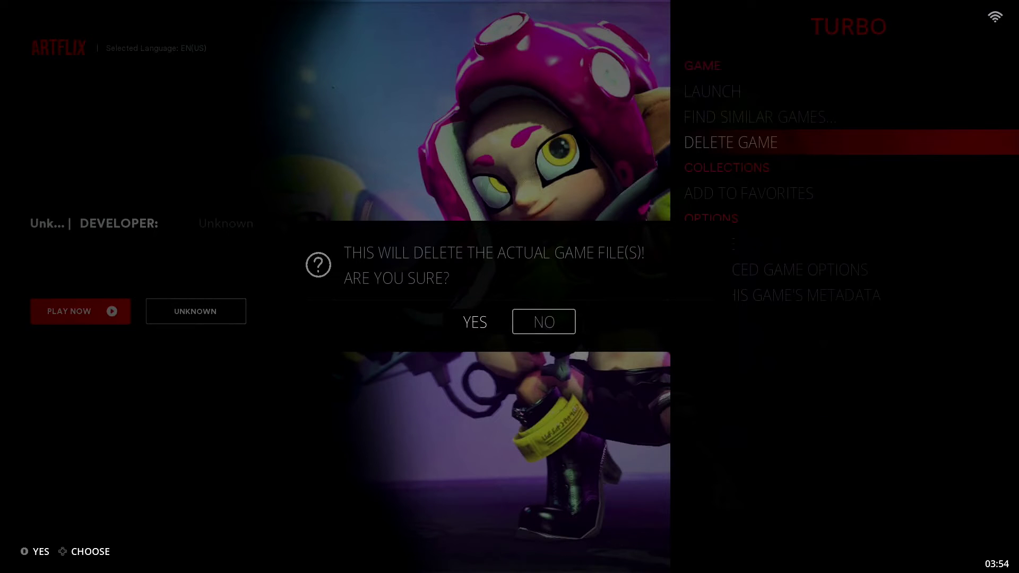
key(Return)
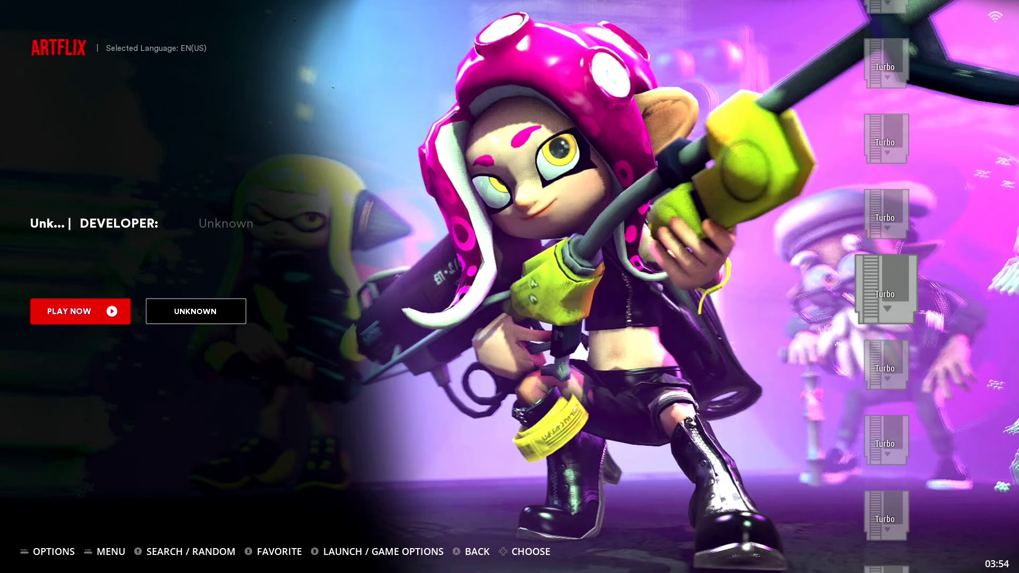
- Update the games lists again after deleting the duplicate "Turbo" entry
key(F1)
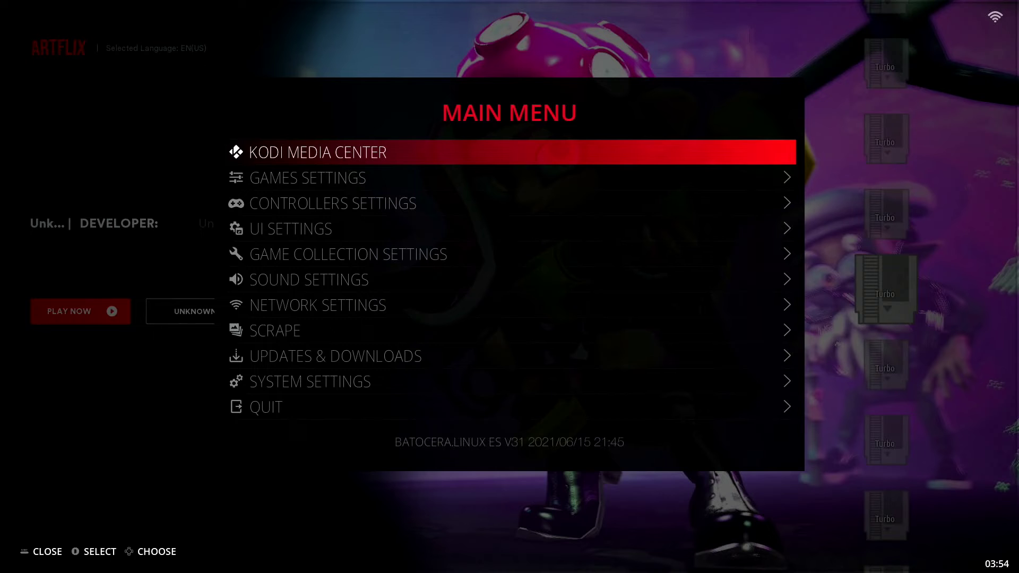
key(Down)
key(Return)
key(Return)
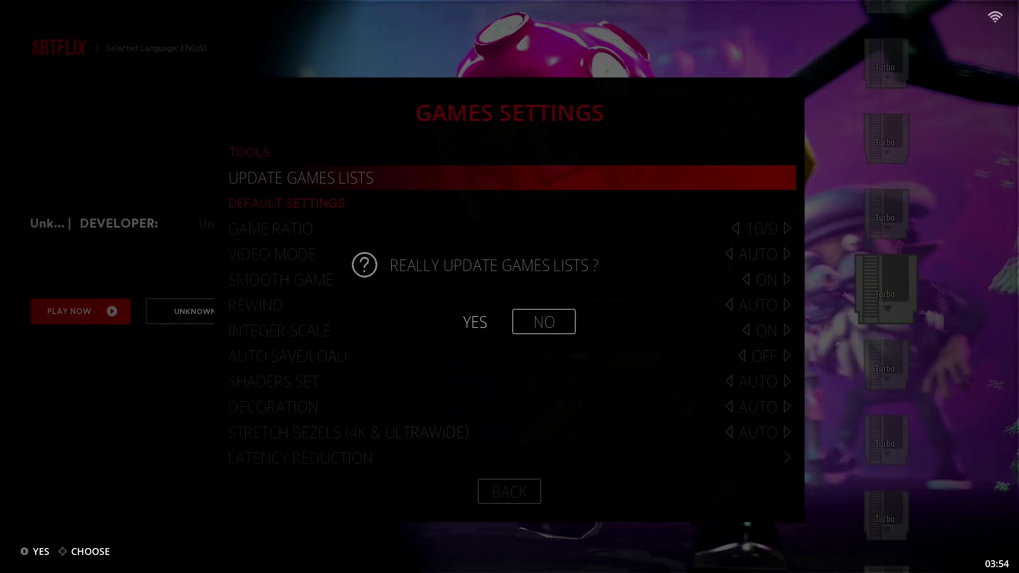
key(Return)
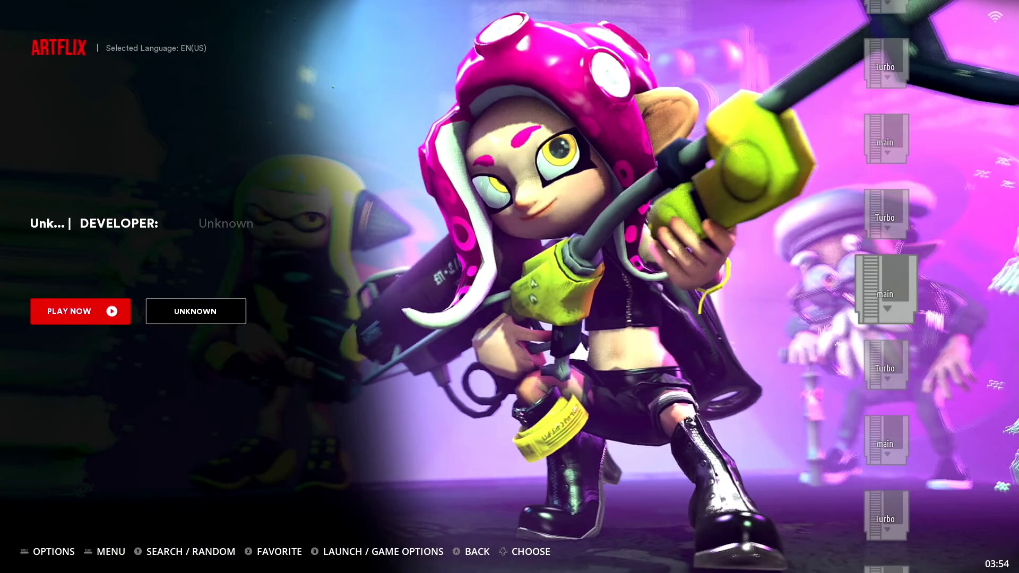
- Select the remaining "Turbo" entry in the Wii U list and open the scraper settings
key(Down)
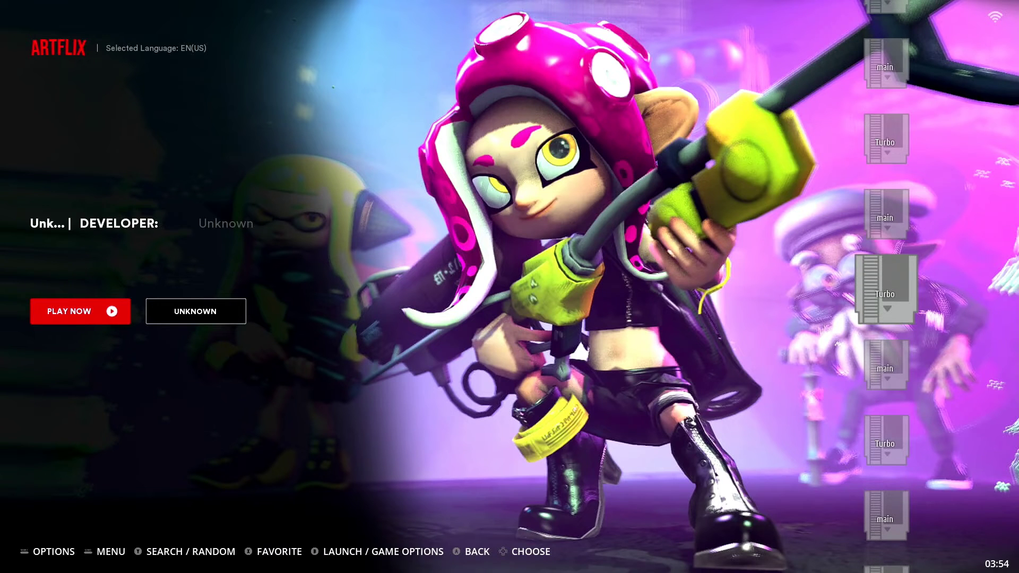
key(Down)
key(Down)
key(Return)
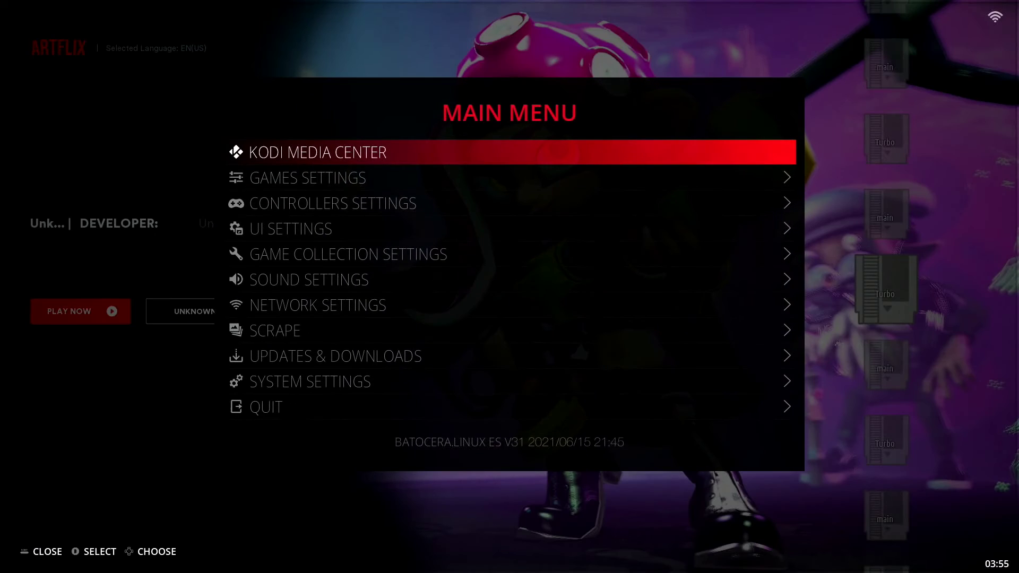
key(Down)
key(Down)
key(Down)
key(Down)
key(Down)
key(Down)
key(Down)
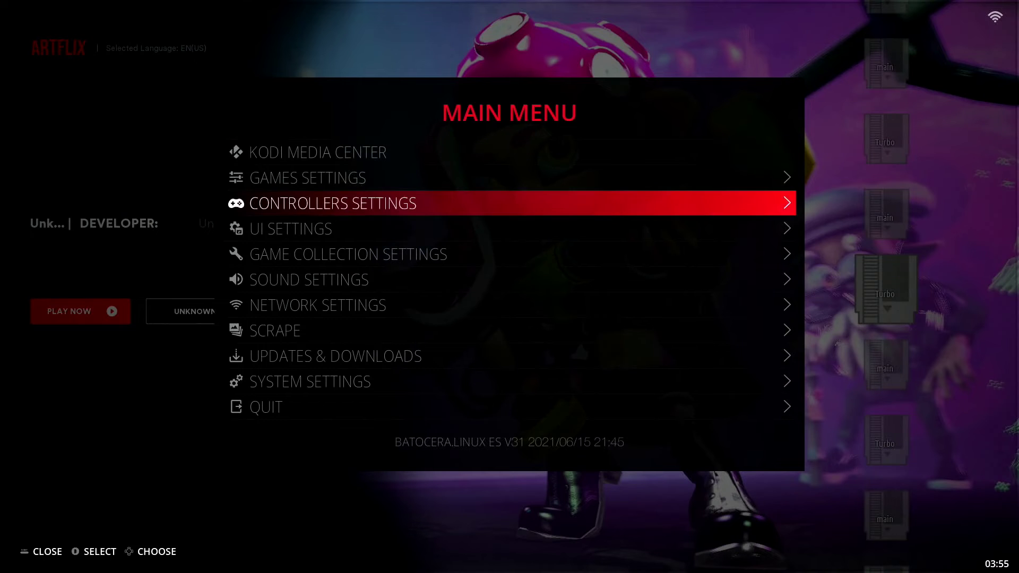
key(Return)
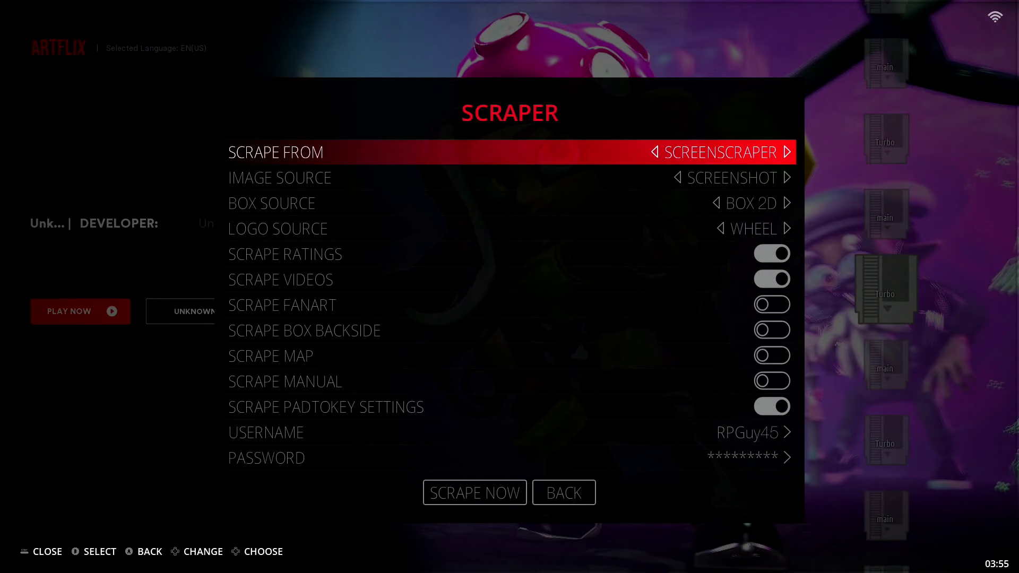
- Scrape the one selected system from ScreenScraper with the filter set to Only Missing Medias
key(Down)
key(Down)
key(Down)
key(Down)
key(Down)
key(Down)
key(Down)
key(Down)
key(Down)
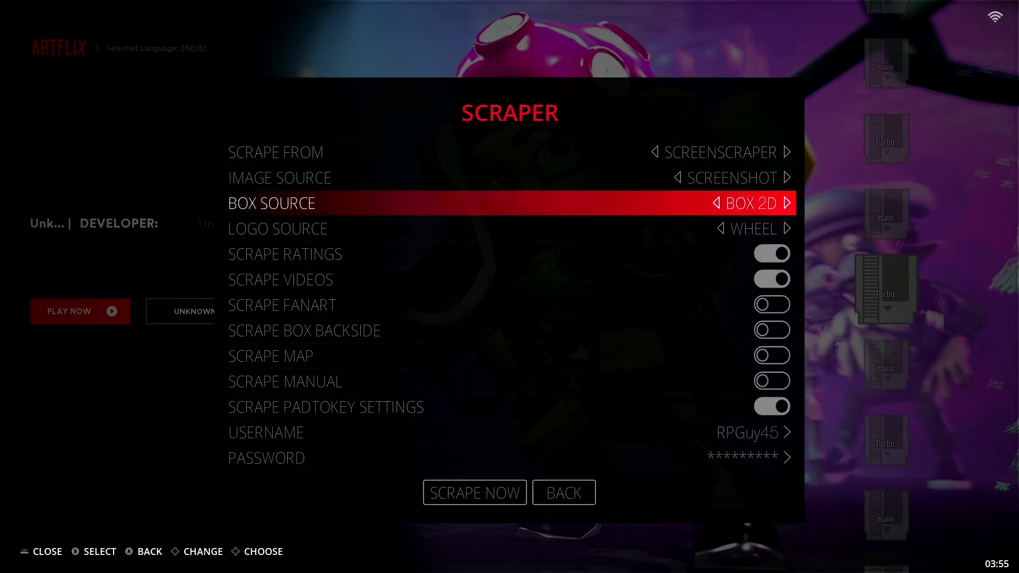
key(Down)
key(Down)
key(Down)
key(Down)
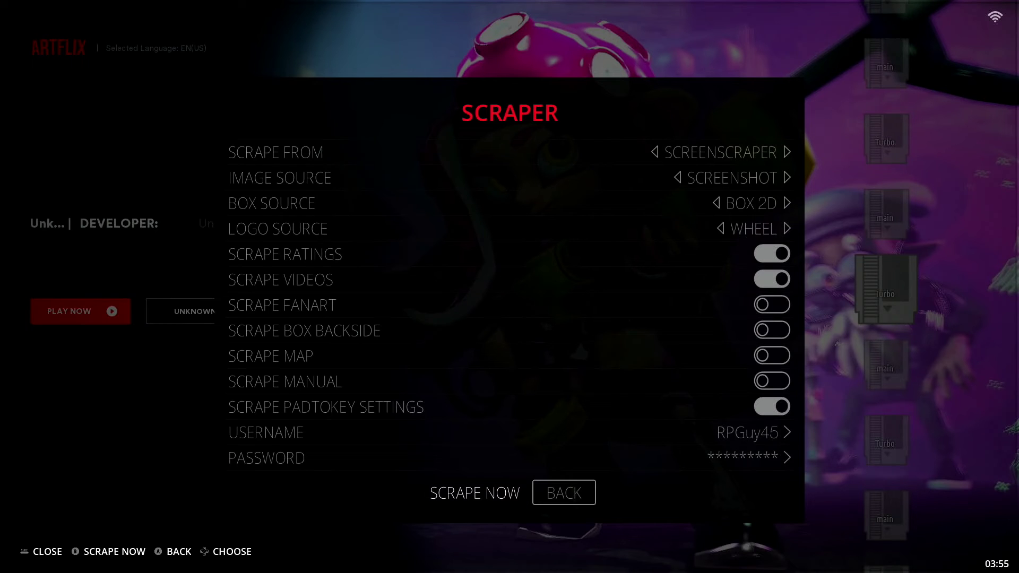
key(Return)
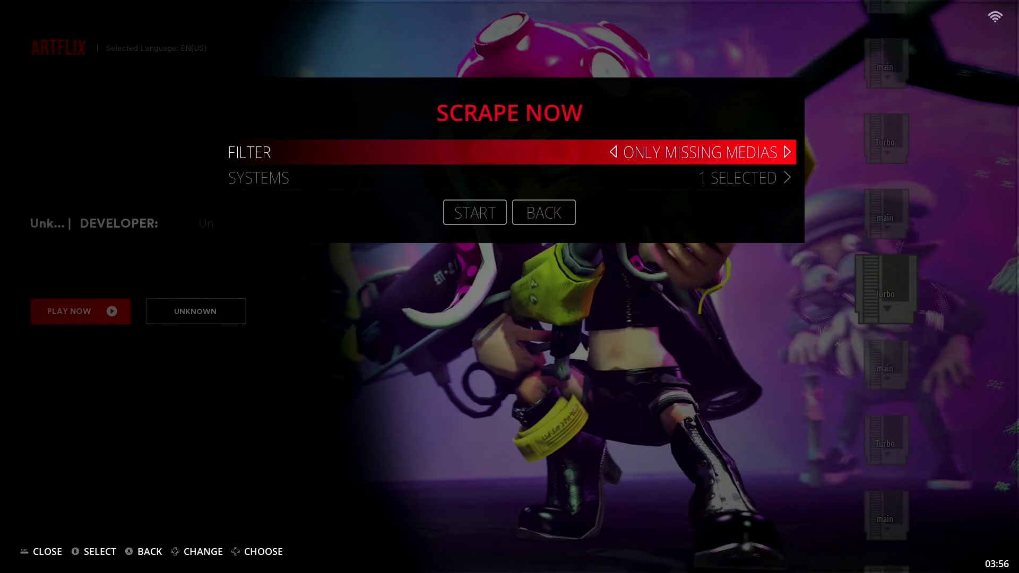
key(Down)
key(Down)
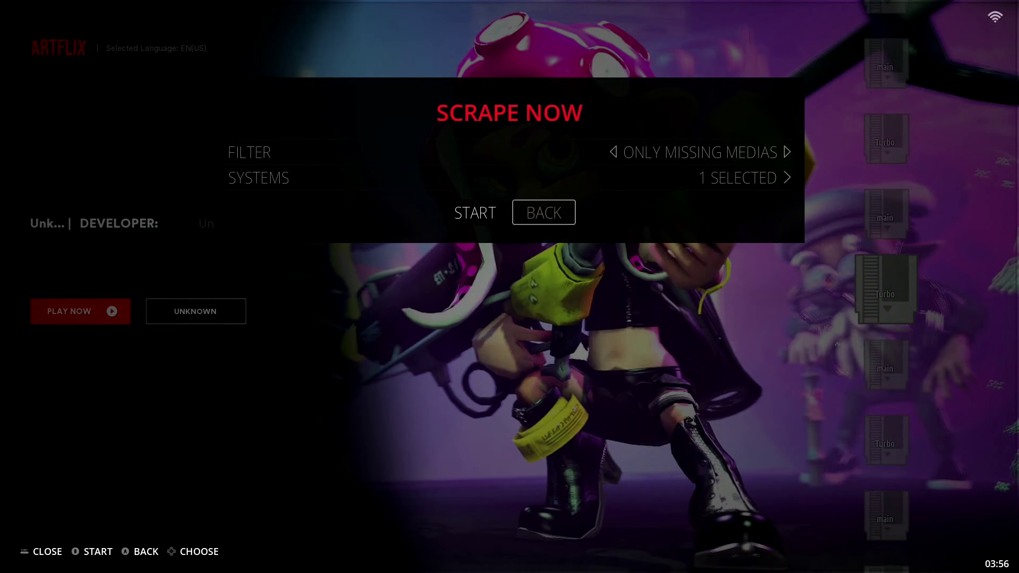
key(Return)
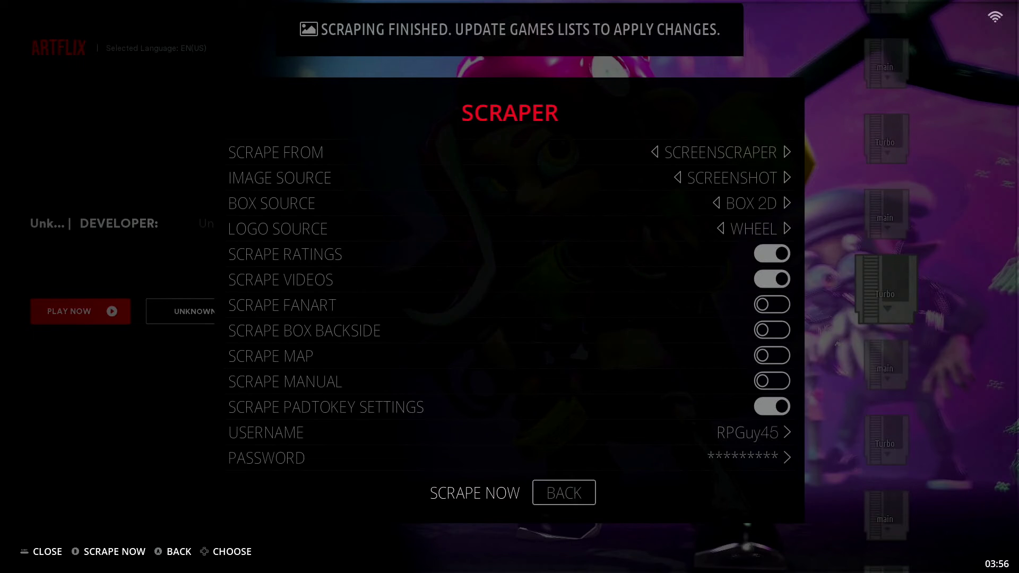
- Update the games lists to apply the newly scraped Wii U media, confirming the update
key(Return)
key(Up)
key(Up)
key(Up)
key(Up)
key(Up)
key(Up)
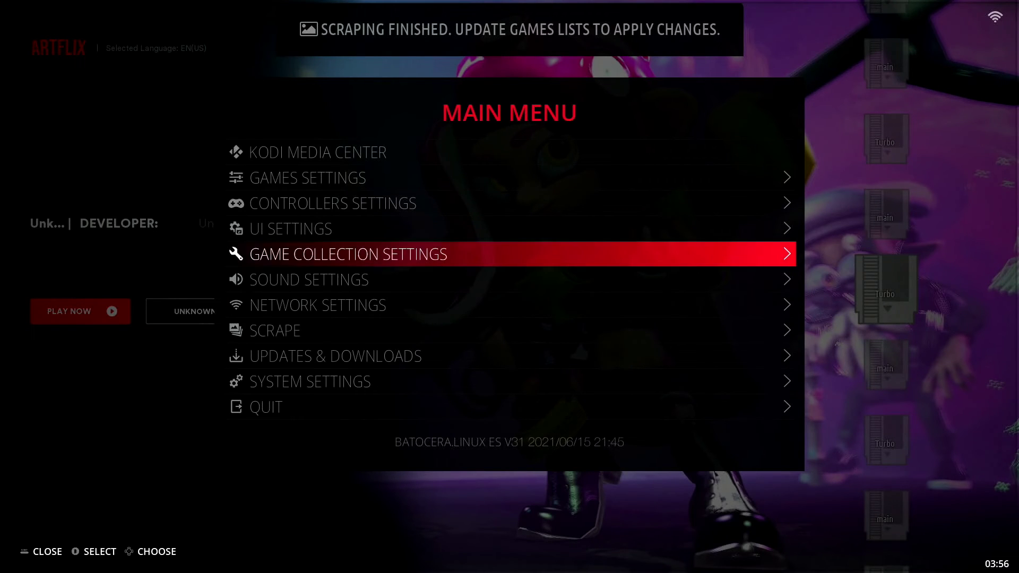
key(Return)
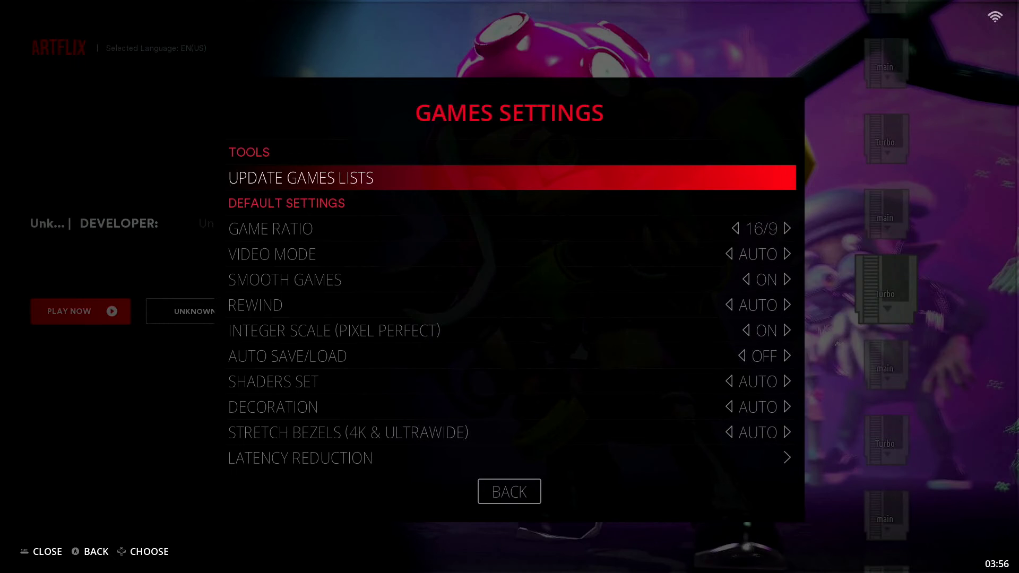
key(Return)
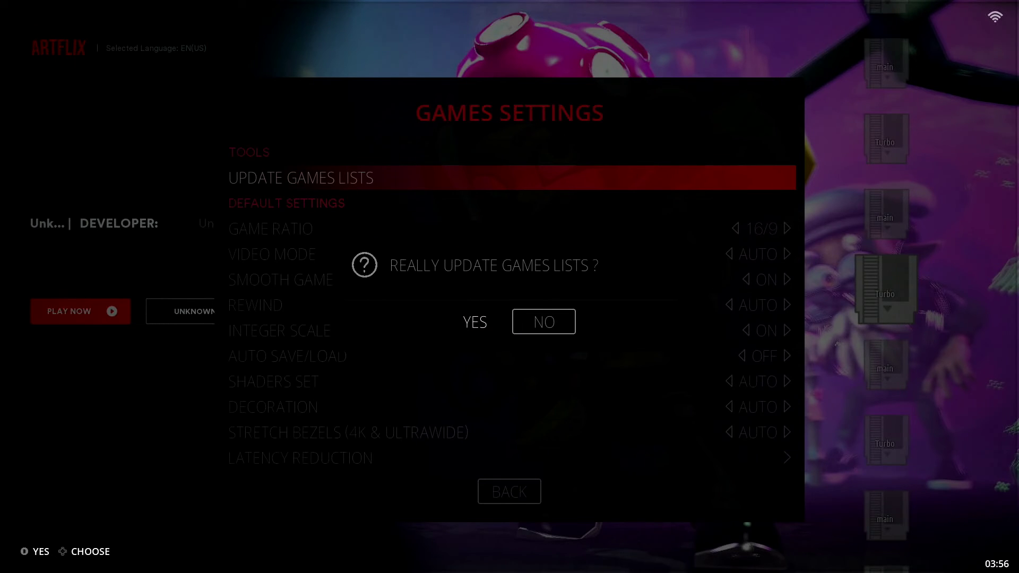
key(Return)
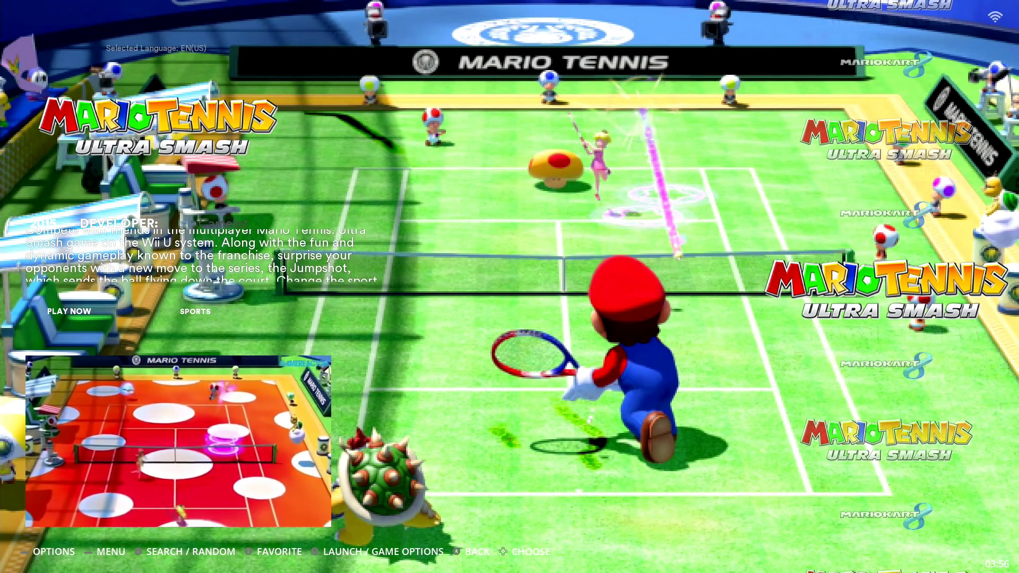
- Launch Mario Tennis: Ultra Smash from the Wii U game list and continue past its title screen
key(Up)
key(Up)
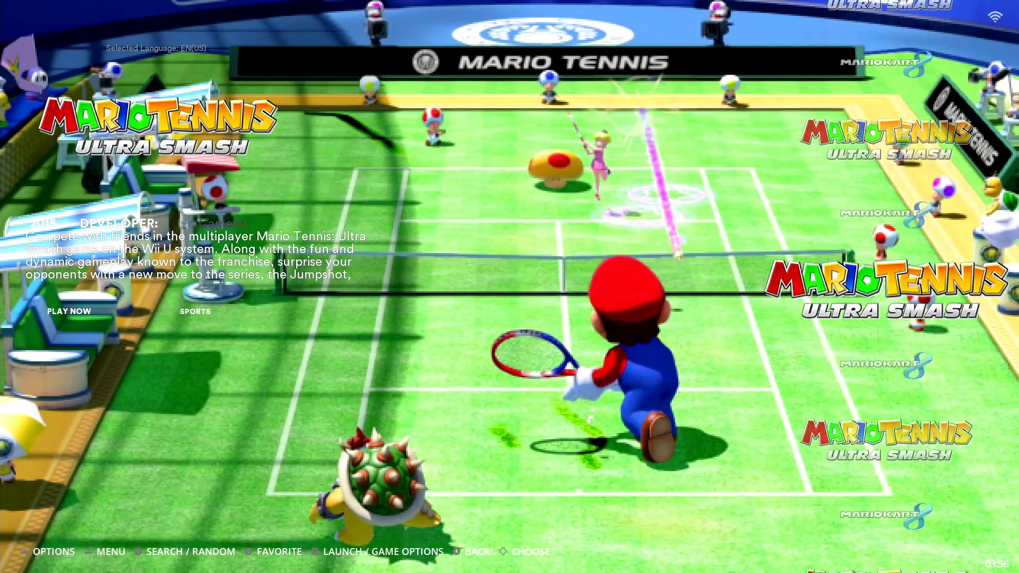
key(Up)
key(Down)
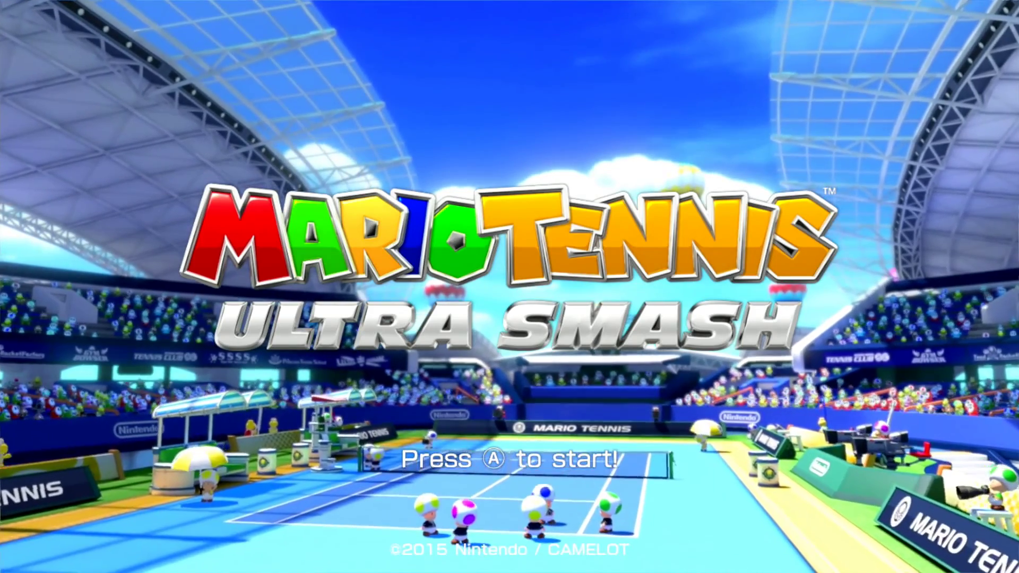
key(Return)
key(Return)
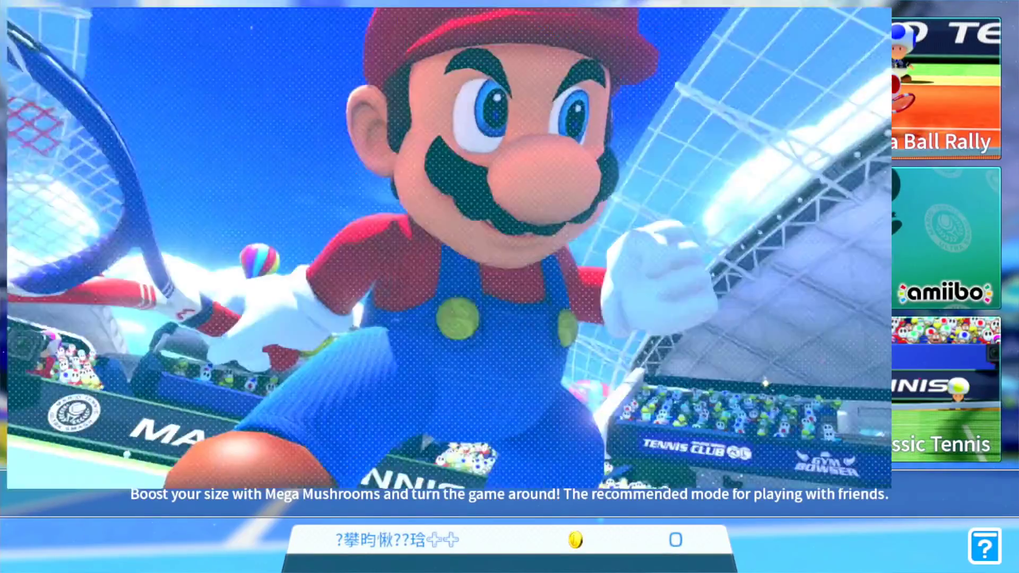
- Start a match in the Mega Mushrooms mode with Mario against the computer's Luigi on the Hard Court
key(Return)
key(Return)
key(Return)
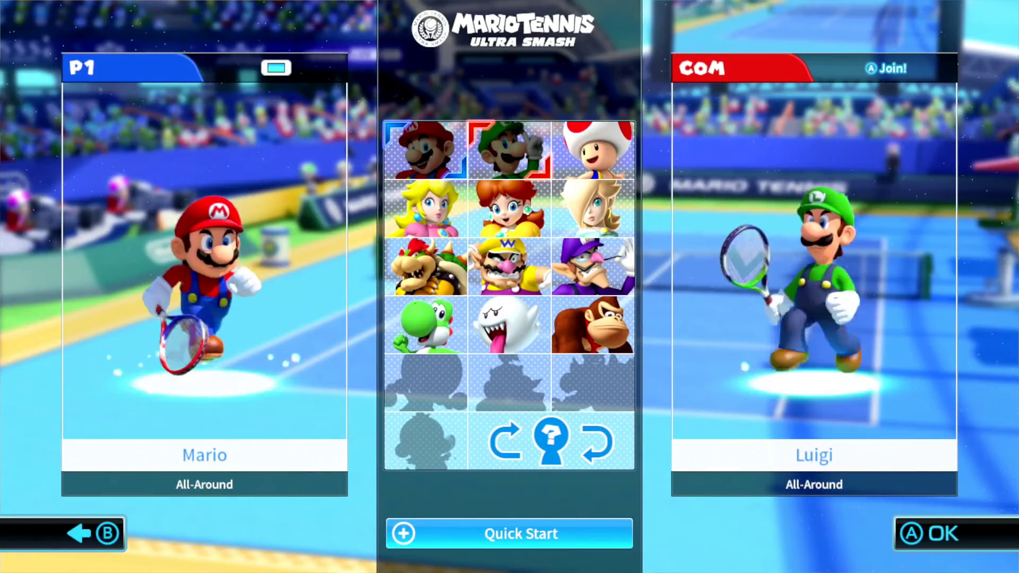
key(Return)
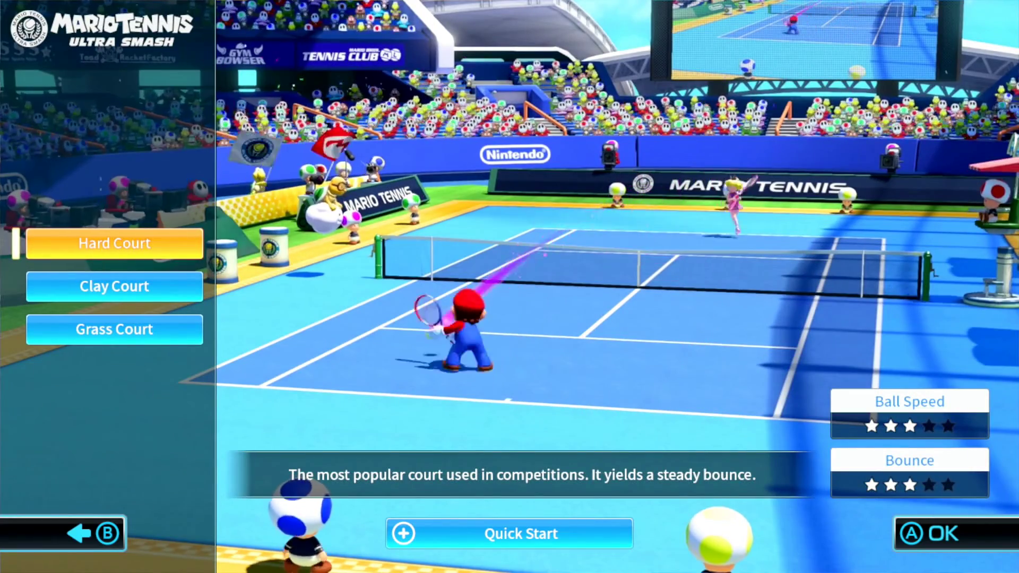
key(Return)
key(Return)
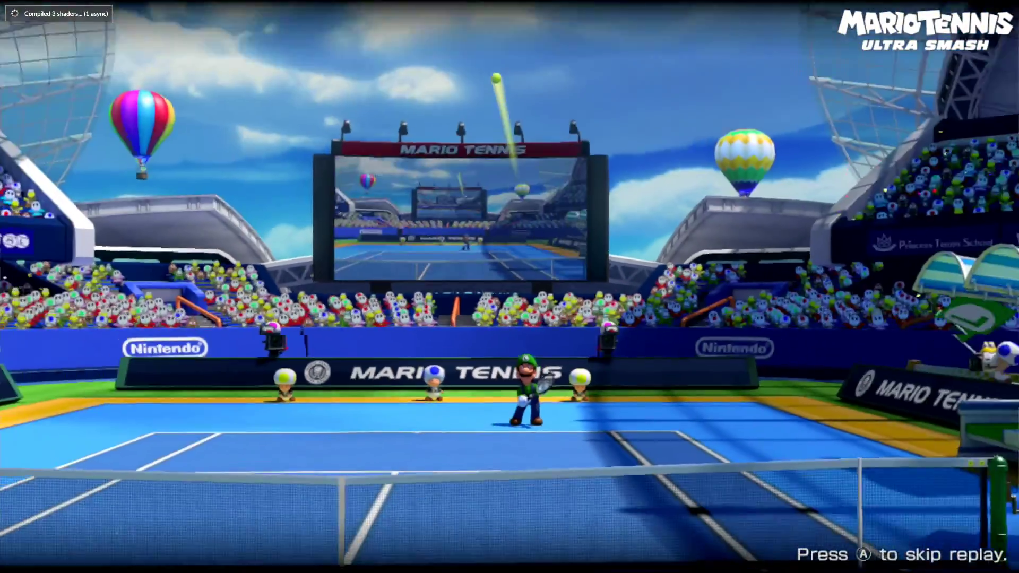
- Test the game by playing several shots as Mario in the tennis match against Luigi
key(a)
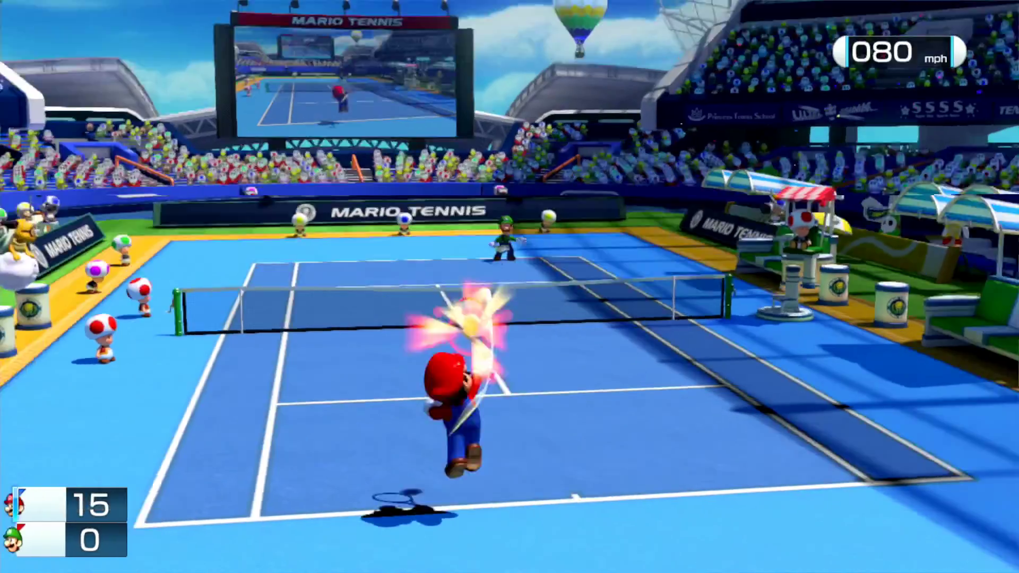
key(a)
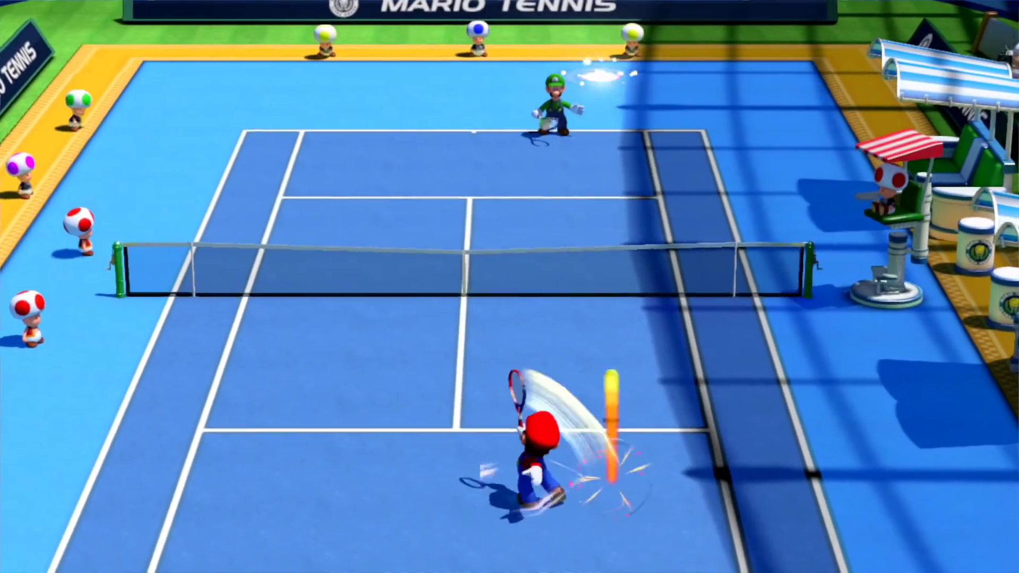
key(a)
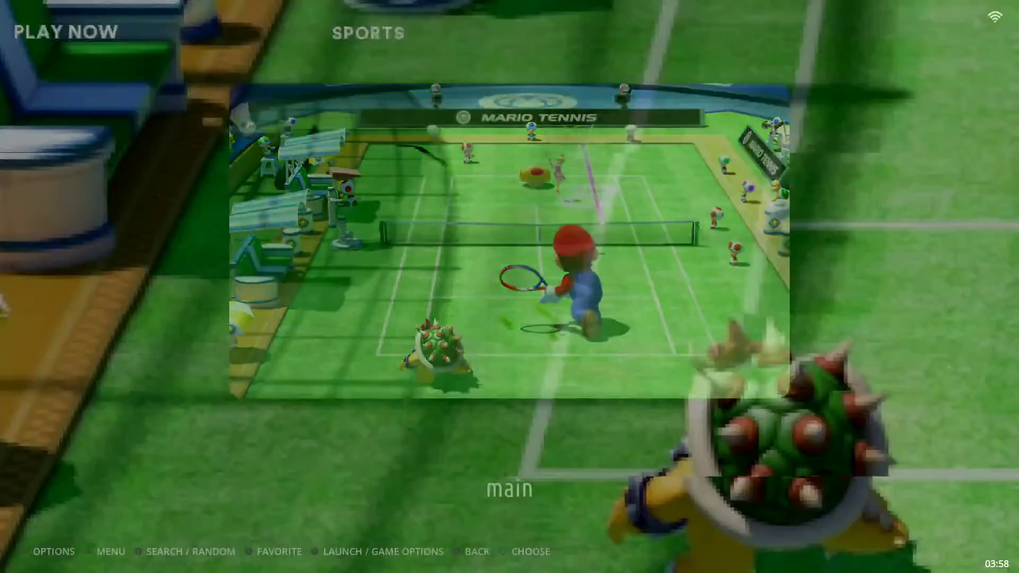
- Select Mario Kart 8 in the Wii U game list after returning from Mario Tennis
key(Down)
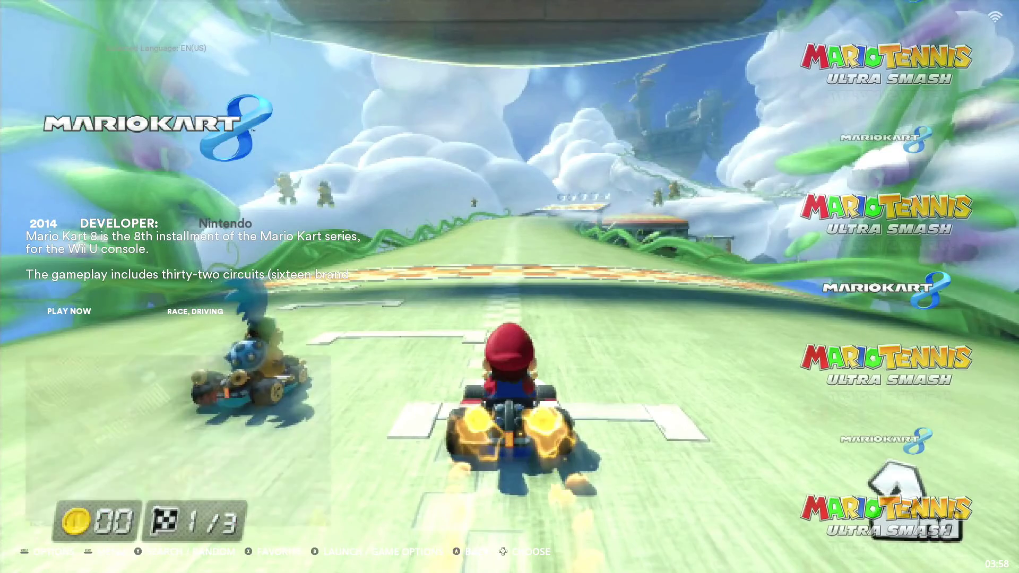